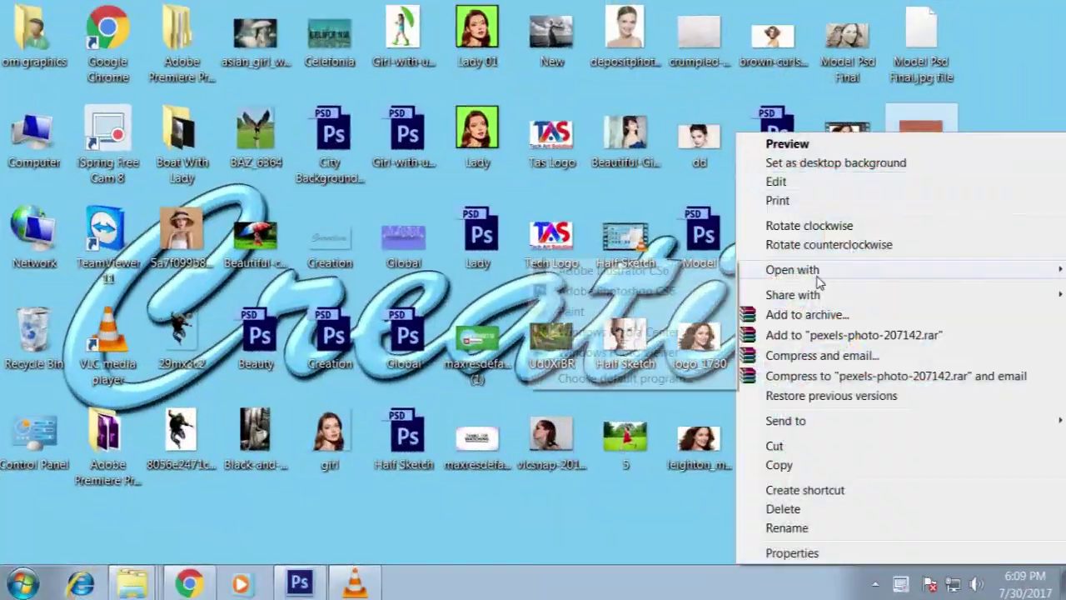
Duplicate the brick photo's Background layer into a new document named Tile
{"action": "left_click", "coordinate": [617, 291]}
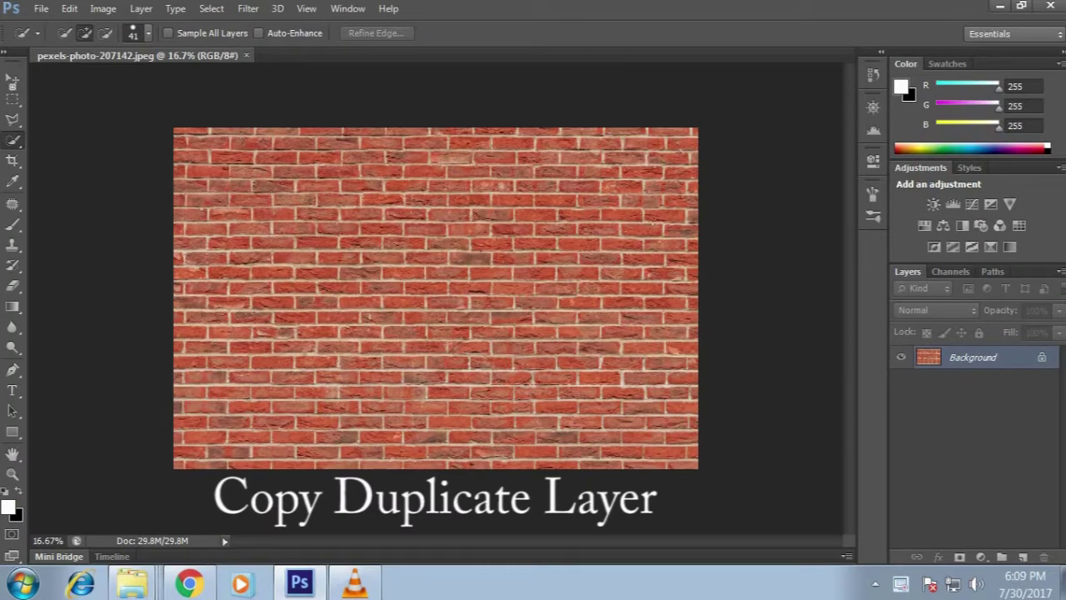
{"action": "left_click", "coordinate": [12, 79]}
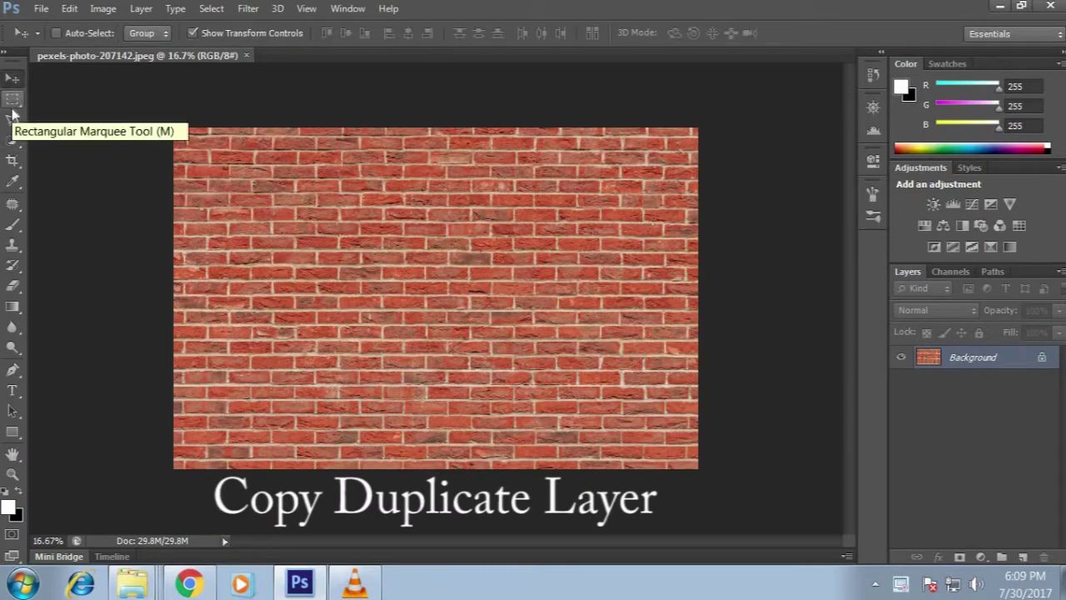
{"action": "right_click", "coordinate": [971, 367]}
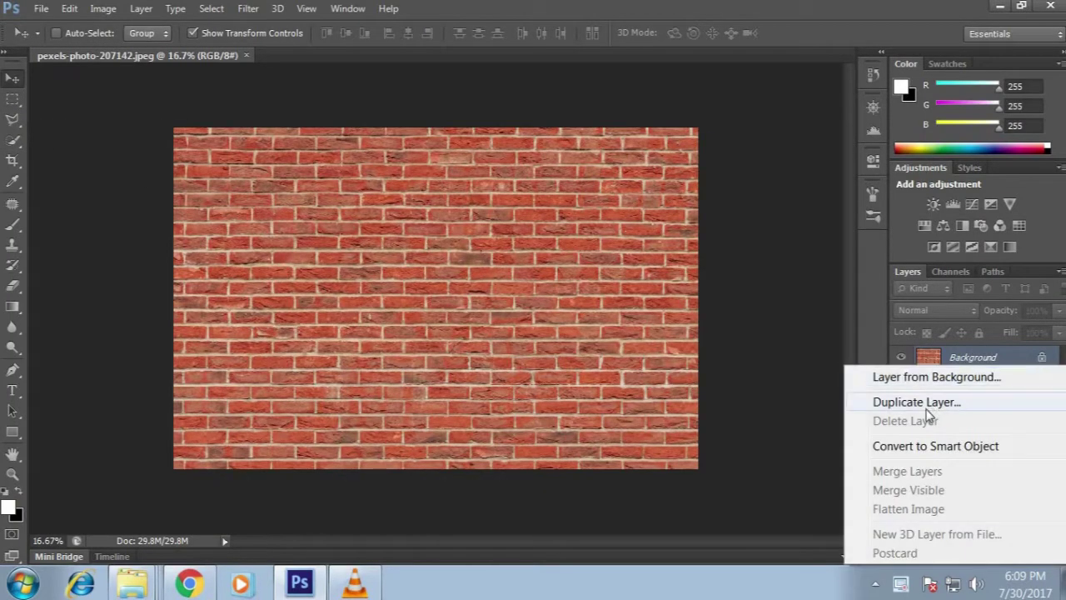
{"action": "left_click", "coordinate": [917, 403]}
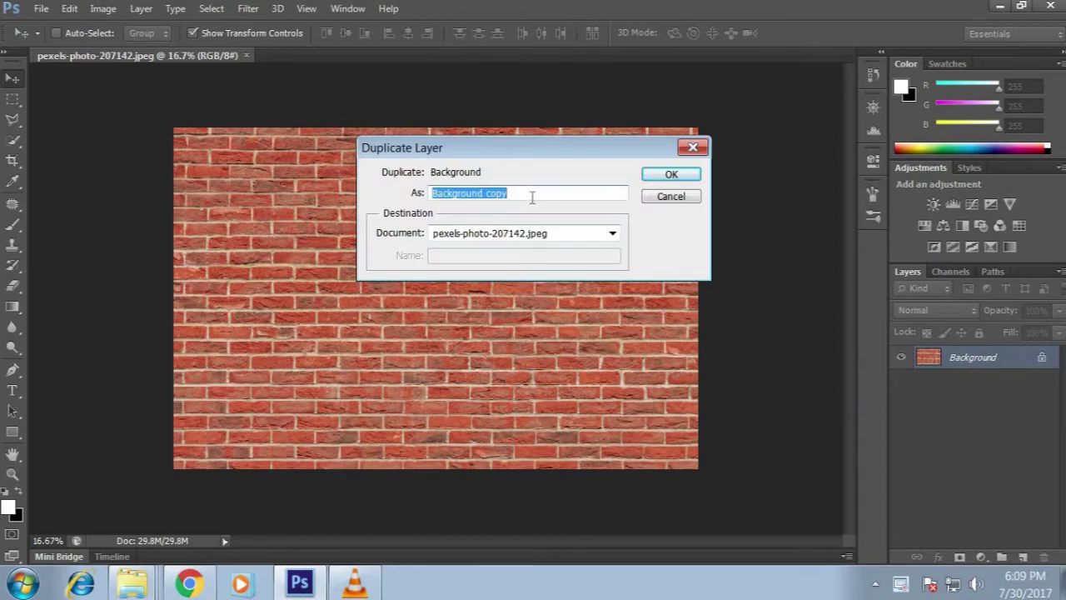
{"action": "left_click", "coordinate": [526, 236]}
{"action": "left_click", "coordinate": [517, 263]}
{"action": "type", "text": "Tile"}
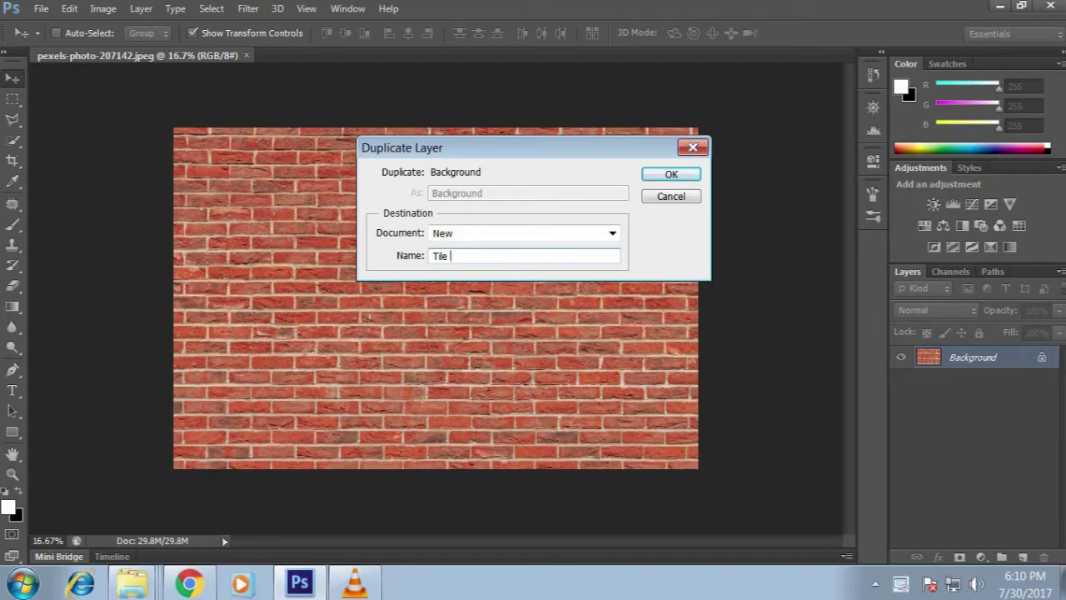
{"action": "left_click", "coordinate": [667, 176]}
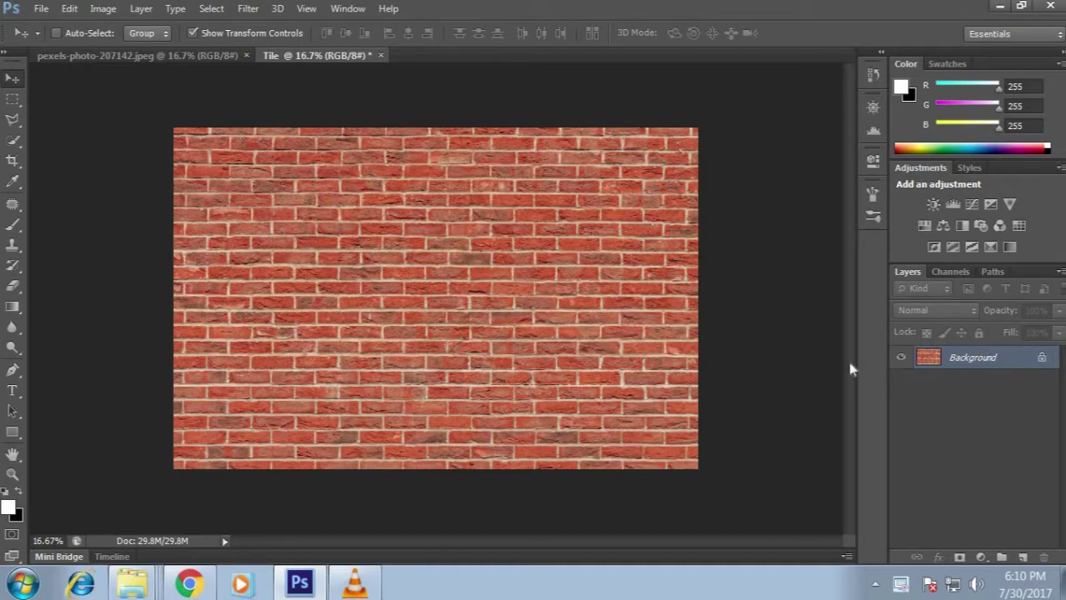
Apply a Gaussian Blur with a radius of about 3 pixels to the Tile bricks
{"action": "left_click", "coordinate": [248, 9]}
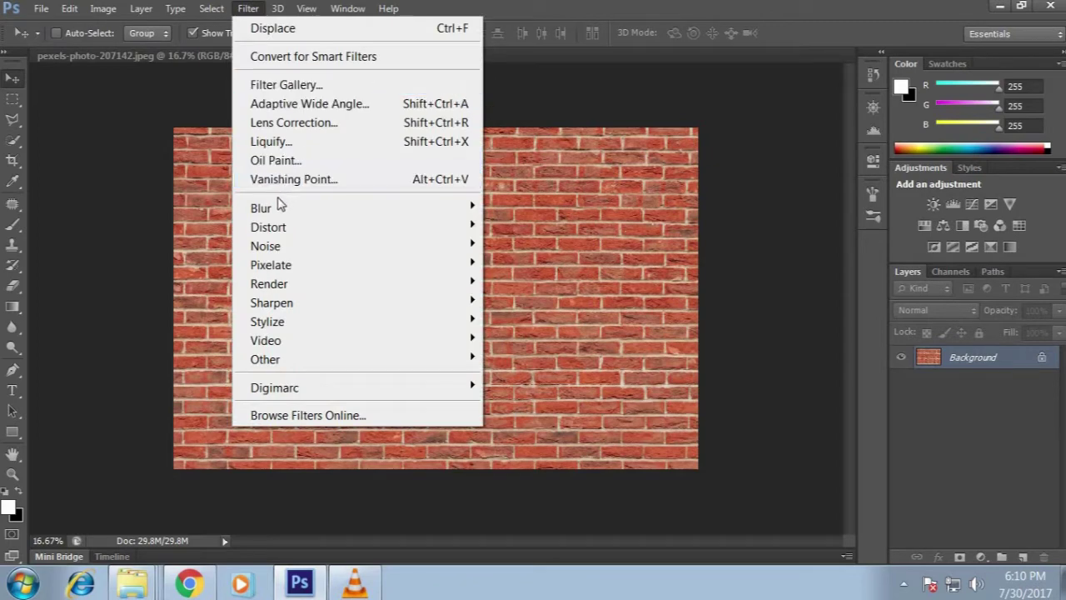
{"action": "mouse_move", "coordinate": [260, 207]}
{"action": "left_click", "coordinate": [524, 349]}
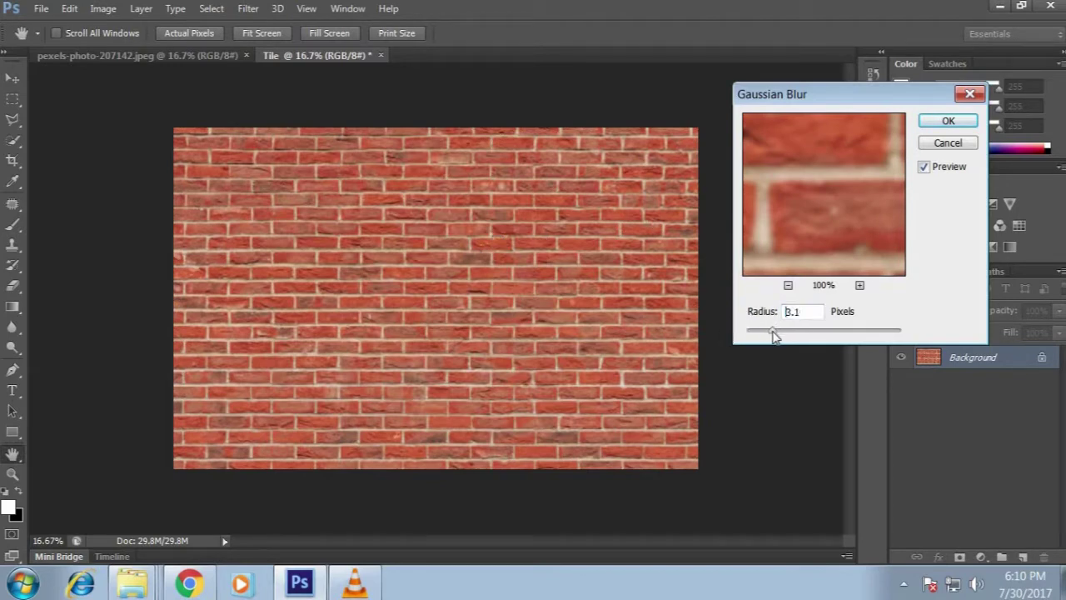
{"action": "left_click_drag", "start_coordinate": [776, 334], "coordinate": [773, 334]}
{"action": "left_click", "coordinate": [937, 124]}
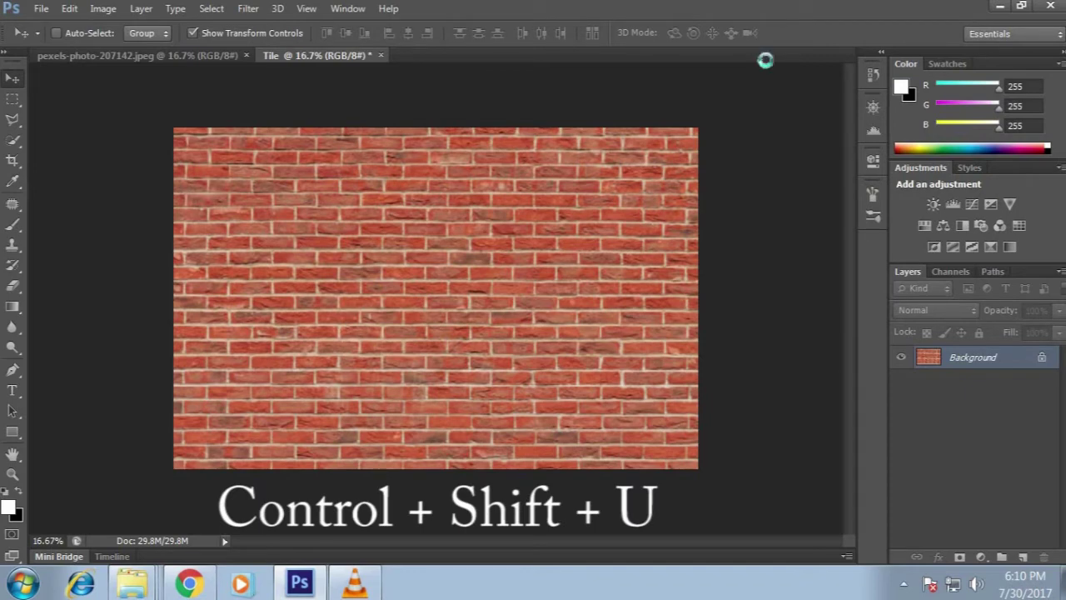
Desaturate the Tile brick image to grey with Ctrl+Shift+U
{"action": "key", "text": "ctrl+shift+u"}
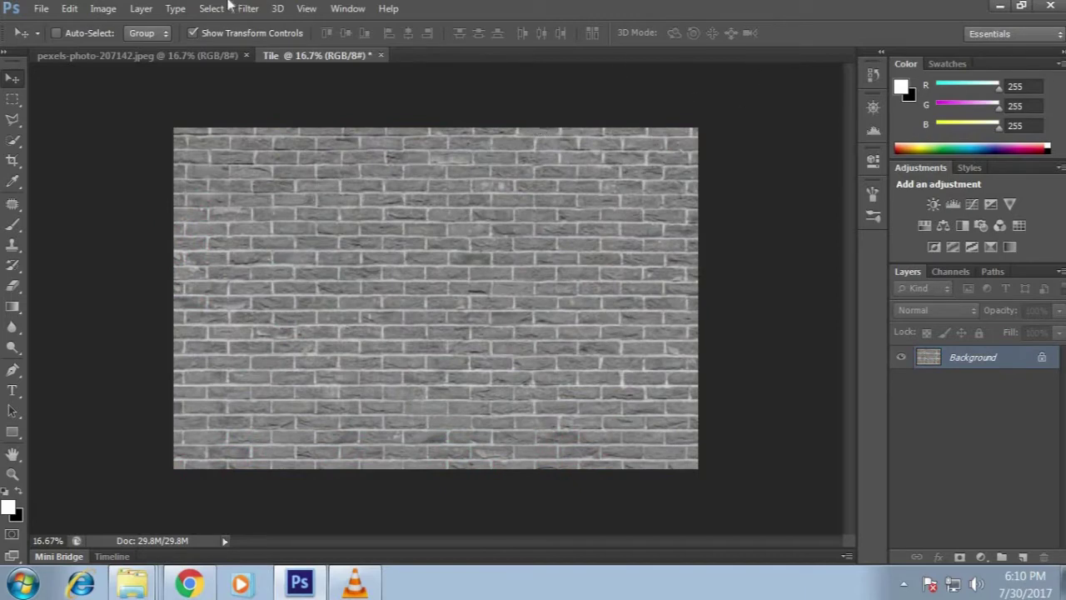
{"action": "key", "text": "super+Down"}
{"action": "key", "text": "alt+f"}
{"action": "key", "text": "Right"}
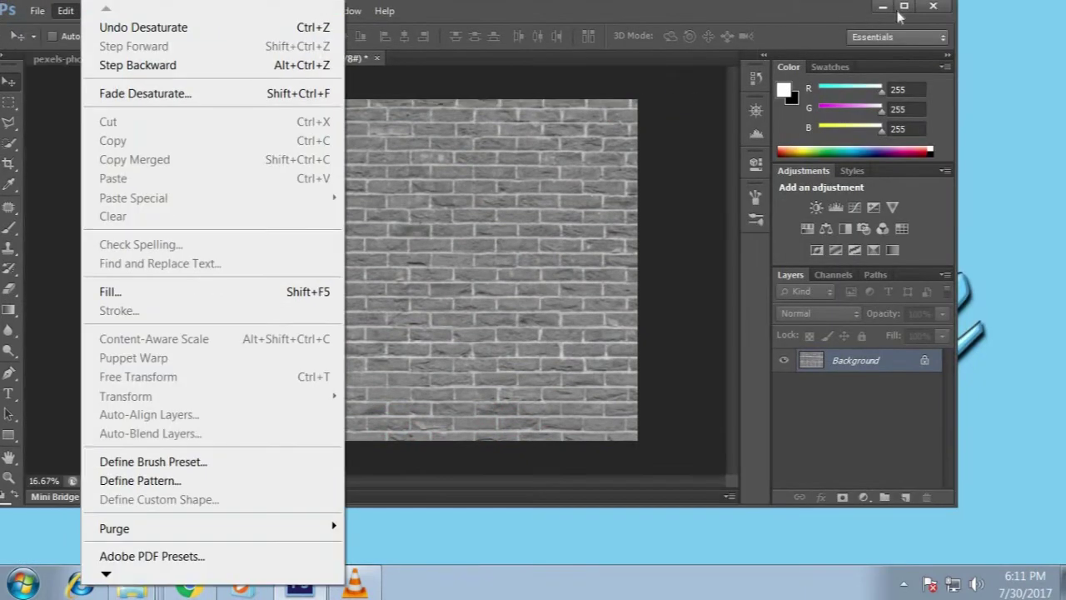
{"action": "left_click", "coordinate": [904, 7]}
Save the grey tile image as Tile.psd
{"action": "left_click", "coordinate": [42, 10]}
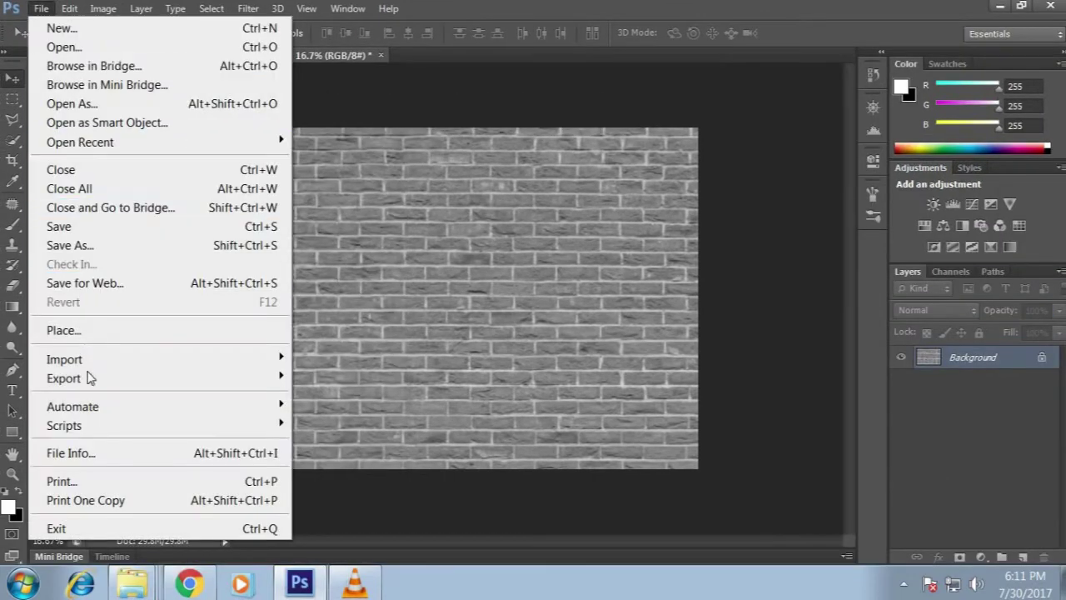
{"action": "left_click", "coordinate": [80, 246]}
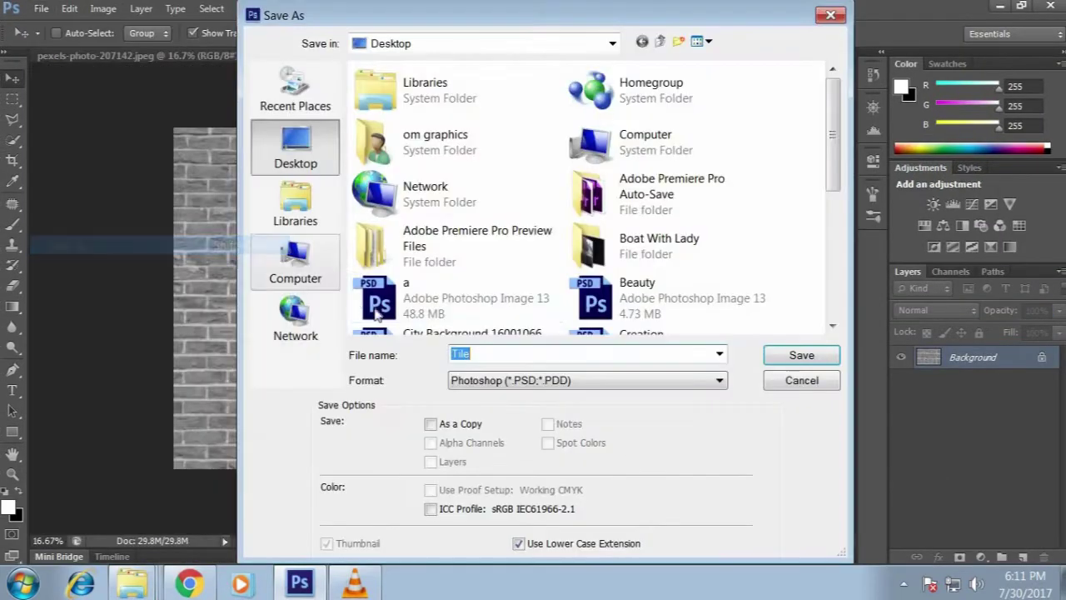
{"action": "left_click", "coordinate": [803, 356]}
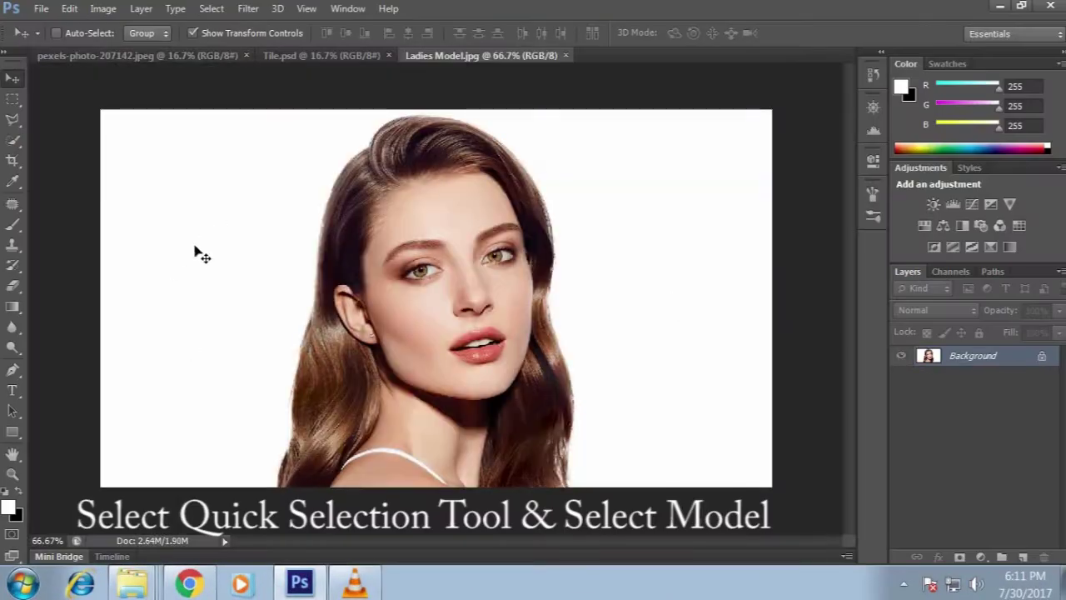
Quick-select the model's face and hair, then refine both hair edges with a size-42 Refine Edge brush
{"action": "left_click", "coordinate": [13, 139]}
{"action": "mouse_move", "coordinate": [384, 190]}
{"action": "left_mouse_down"}
{"action": "mouse_move", "coordinate": [535, 357]}
{"action": "mouse_move", "coordinate": [543, 266]}
{"action": "left_mouse_up"}
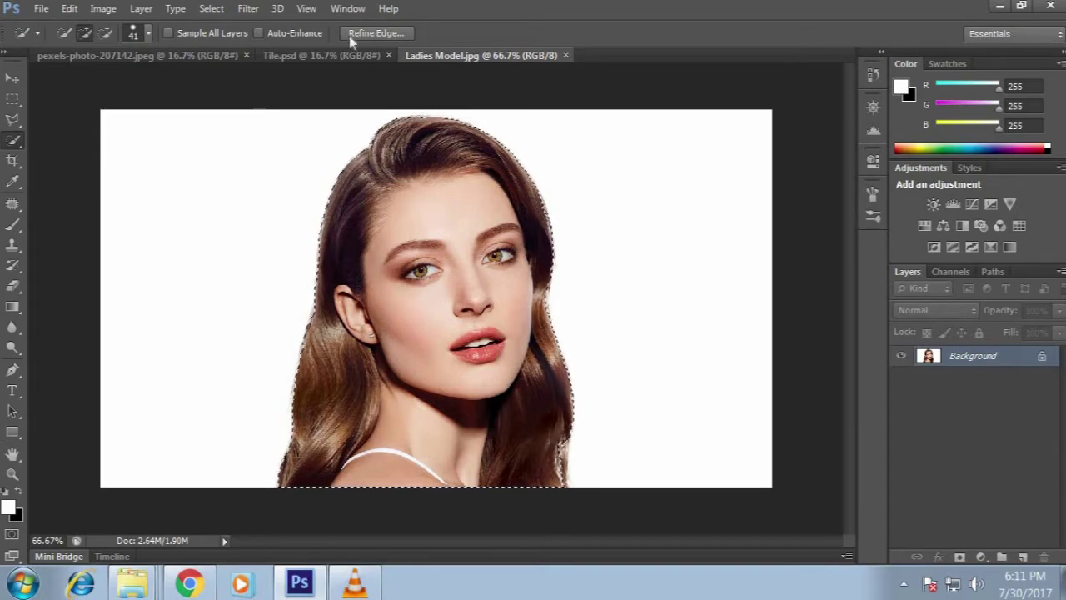
{"action": "left_click", "coordinate": [376, 33]}
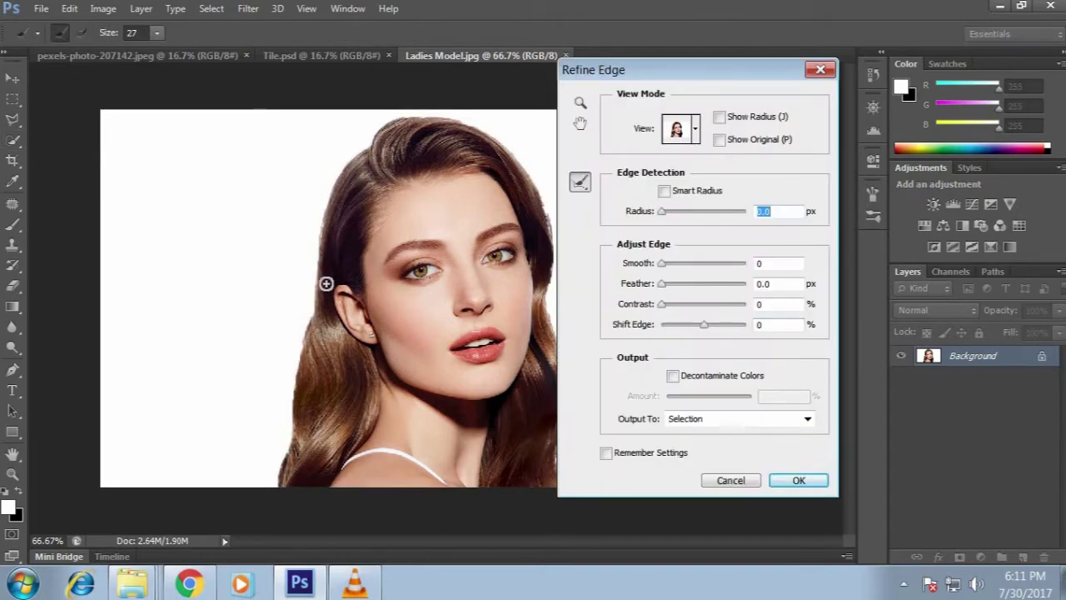
{"action": "key", "text": "bracketright"}
{"action": "key", "text": "bracketright"}
{"action": "key", "text": "bracketright"}
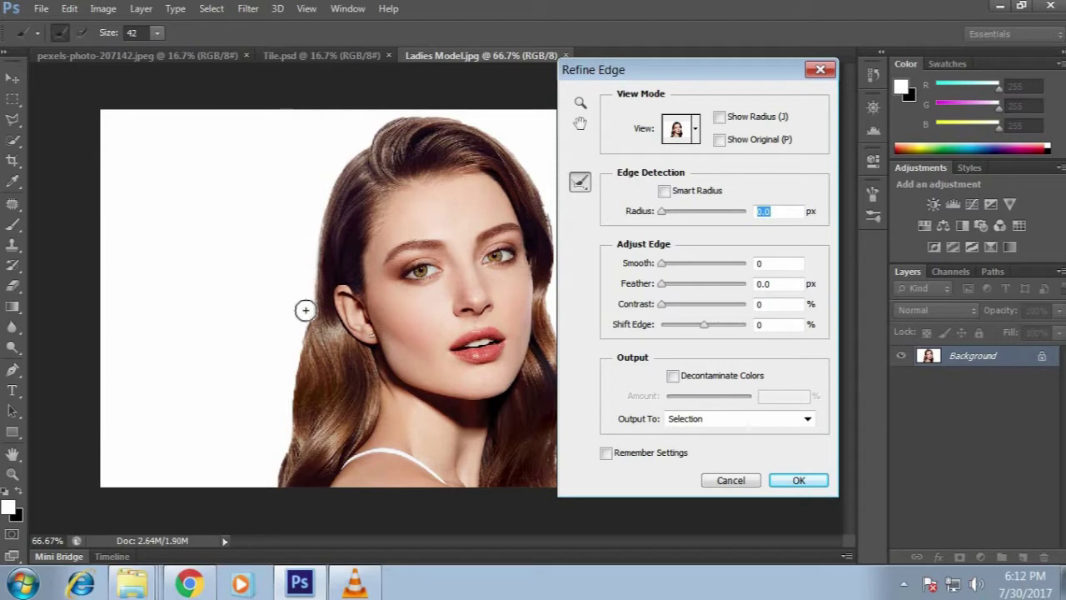
{"action": "left_click_drag", "start_coordinate": [305, 310], "coordinate": [273, 463]}
{"action": "left_click_drag", "start_coordinate": [752, 69], "coordinate": [934, 105]}
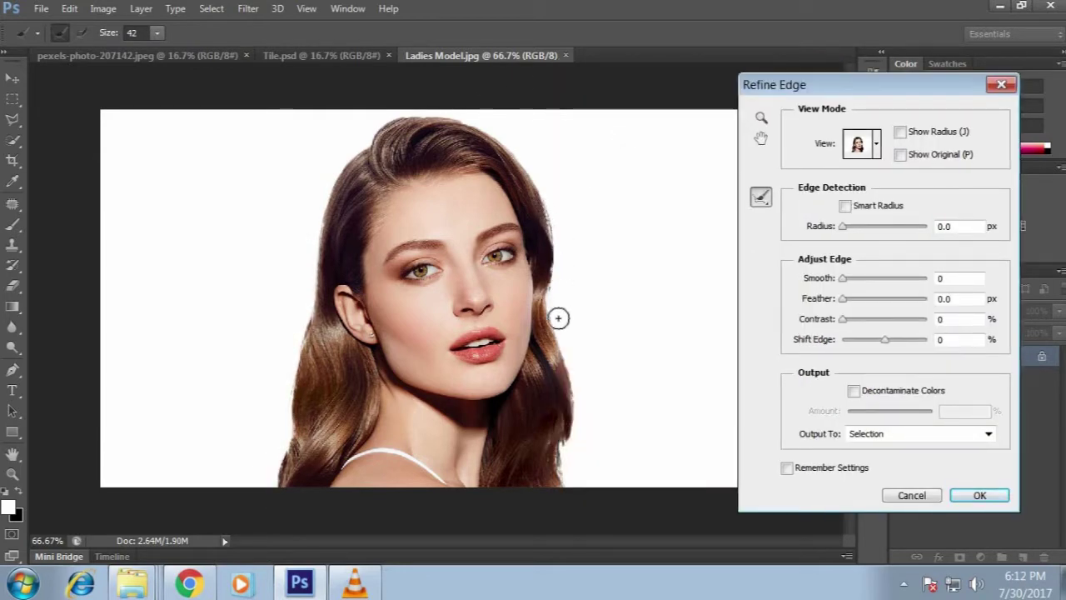
{"action": "left_click_drag", "start_coordinate": [558, 318], "coordinate": [583, 483]}
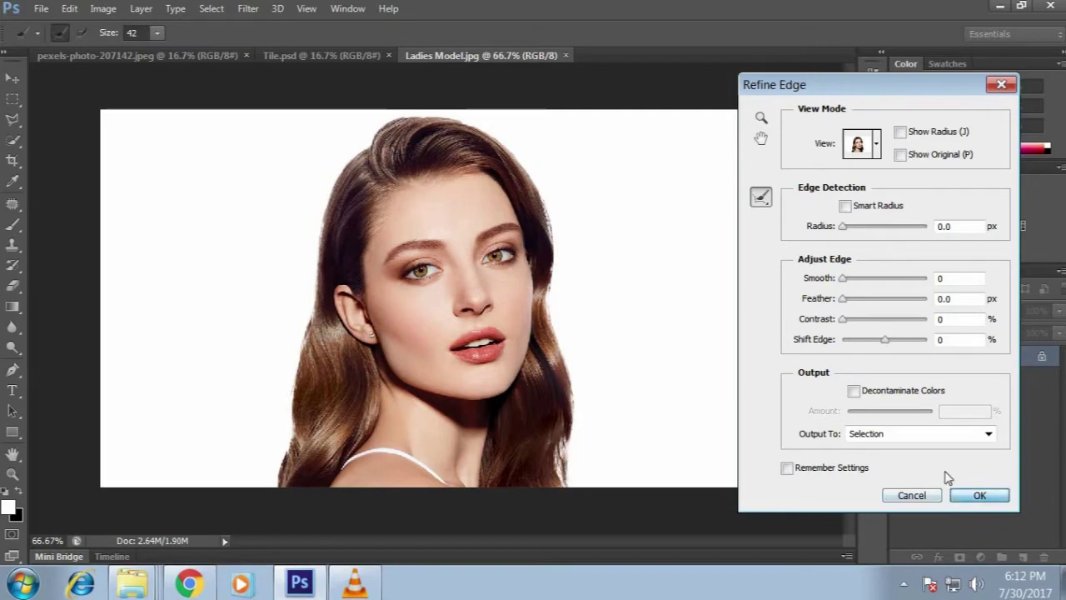
{"action": "left_click", "coordinate": [971, 495]}
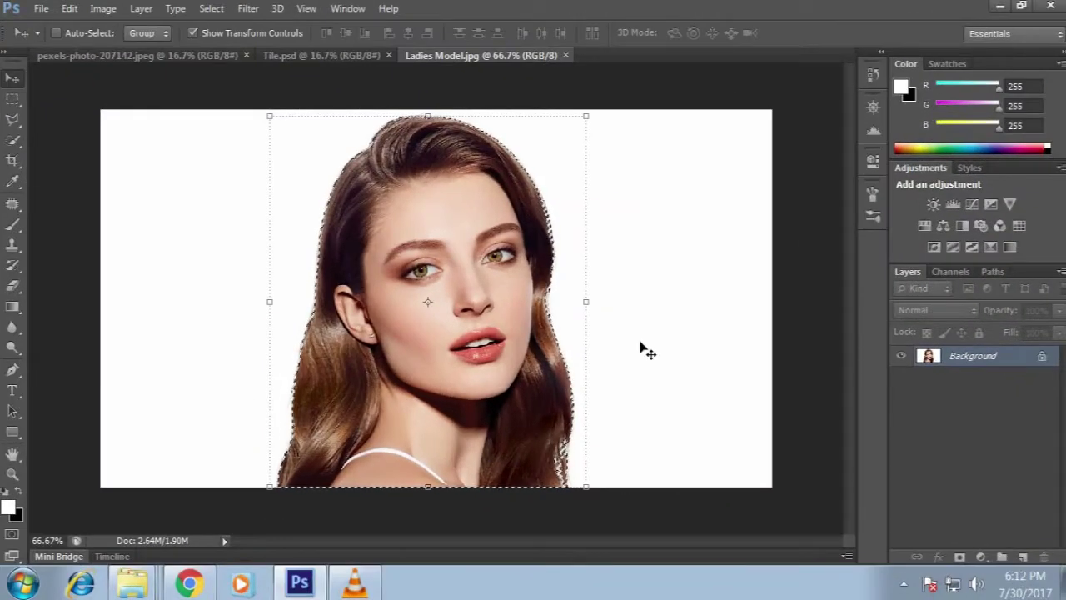
Zoom in and touch up the hair-edge selection with an 8 px Quick Selection brush in Add mode
{"action": "key", "text": "ctrl+plus"}
{"action": "key", "text": "ctrl+plus"}
{"action": "key", "text": "ctrl+plus"}
{"action": "scroll", "coordinate": [642, 350], "scroll_direction": "down", "scroll_amount": 3}
{"action": "scroll", "coordinate": [630, 292], "scroll_direction": "right", "scroll_amount": 5}
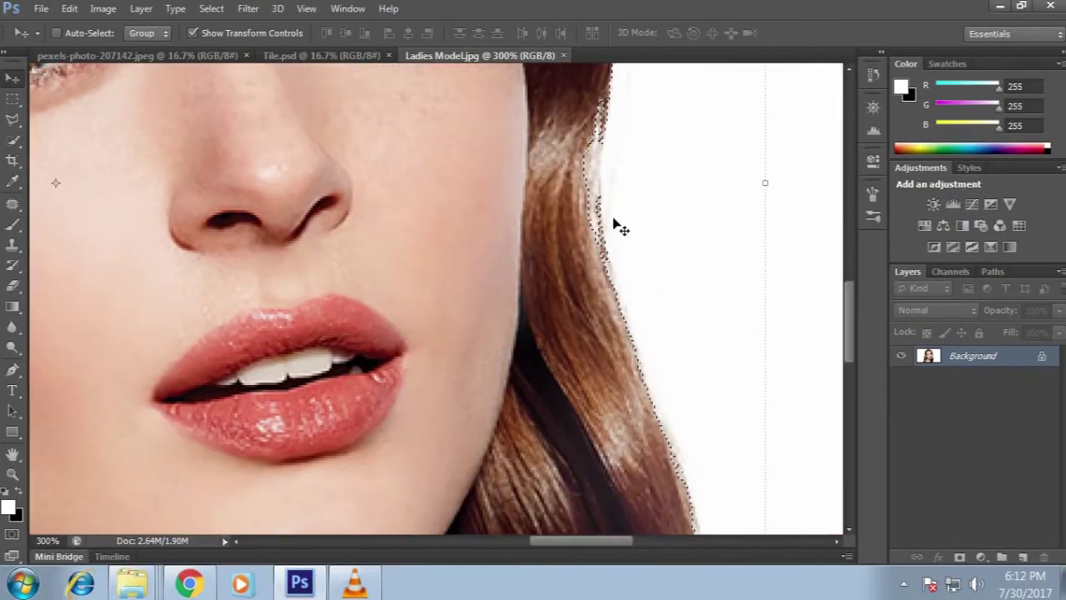
{"action": "left_click", "coordinate": [13, 139]}
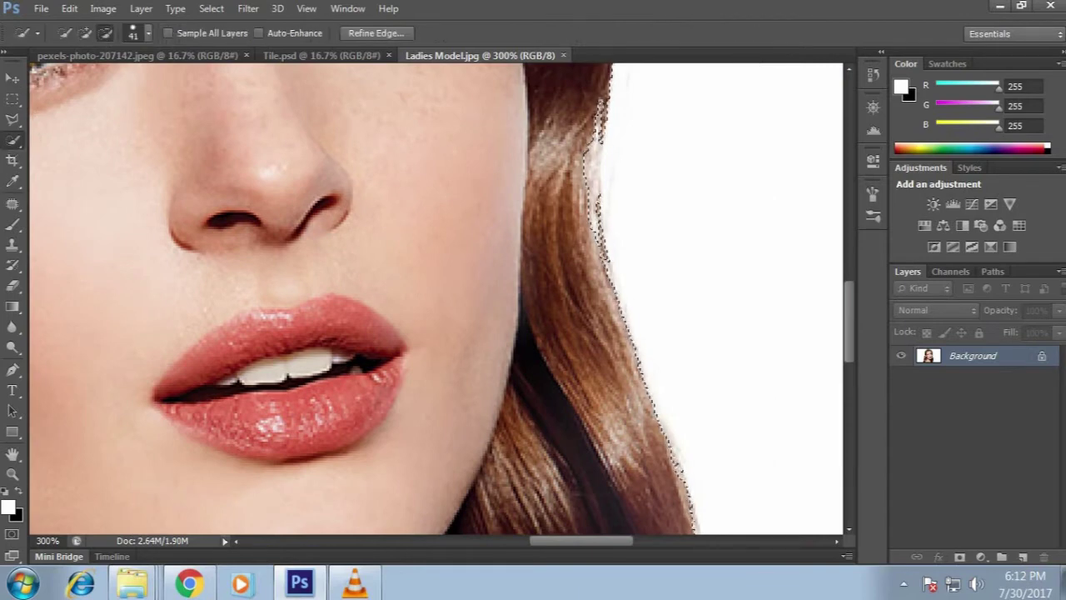
{"action": "key", "text": "bracketleft"}
{"action": "key", "text": "bracketleft"}
{"action": "key", "text": "bracketleft"}
{"action": "left_click_drag", "start_coordinate": [611, 252], "coordinate": [585, 272]}
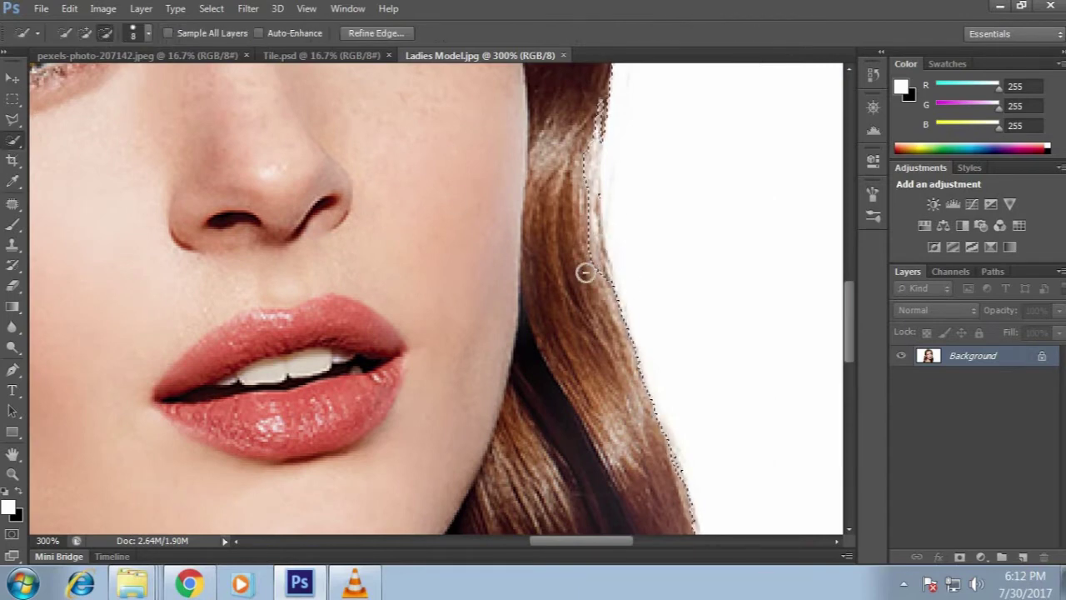
{"action": "left_click", "coordinate": [84, 32]}
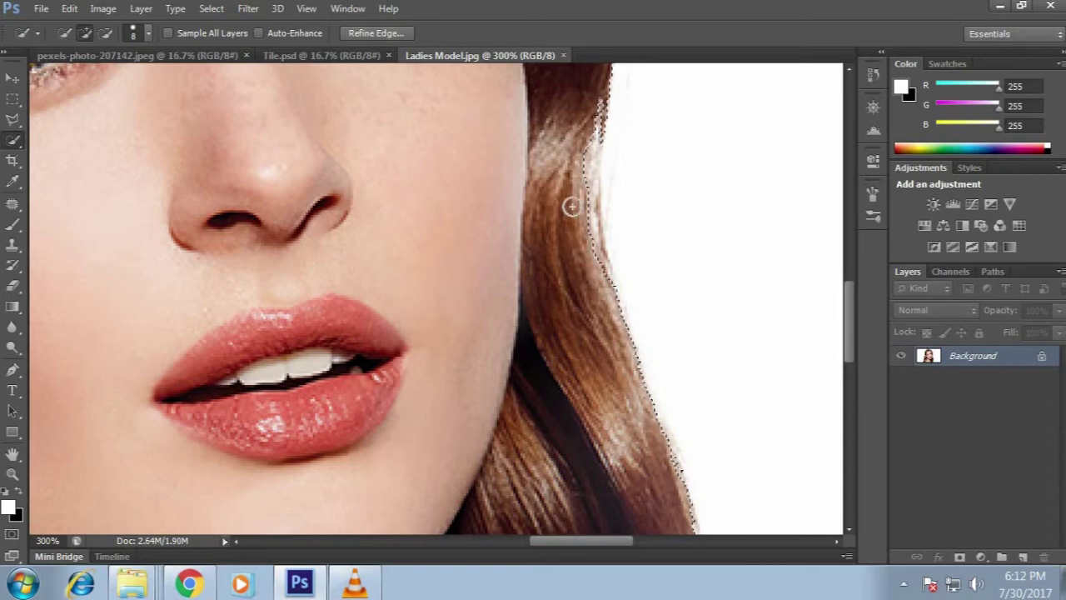
{"action": "left_click_drag", "start_coordinate": [666, 386], "coordinate": [555, 211]}
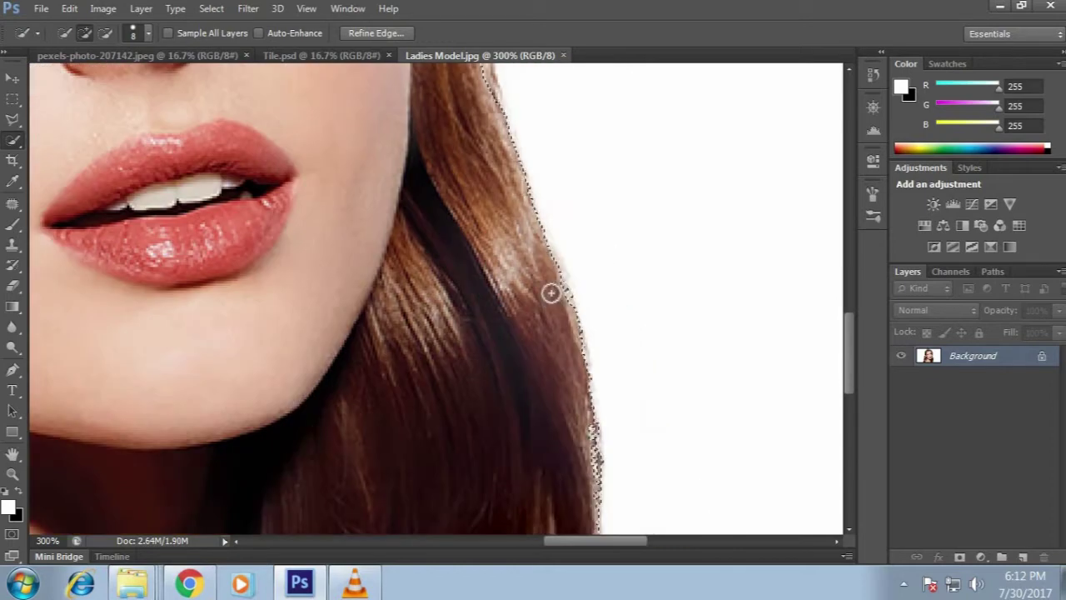
{"action": "scroll", "coordinate": [575, 333], "scroll_direction": "down", "scroll_amount": 3}
{"action": "scroll", "coordinate": [562, 275], "scroll_direction": "down", "scroll_amount": 3}
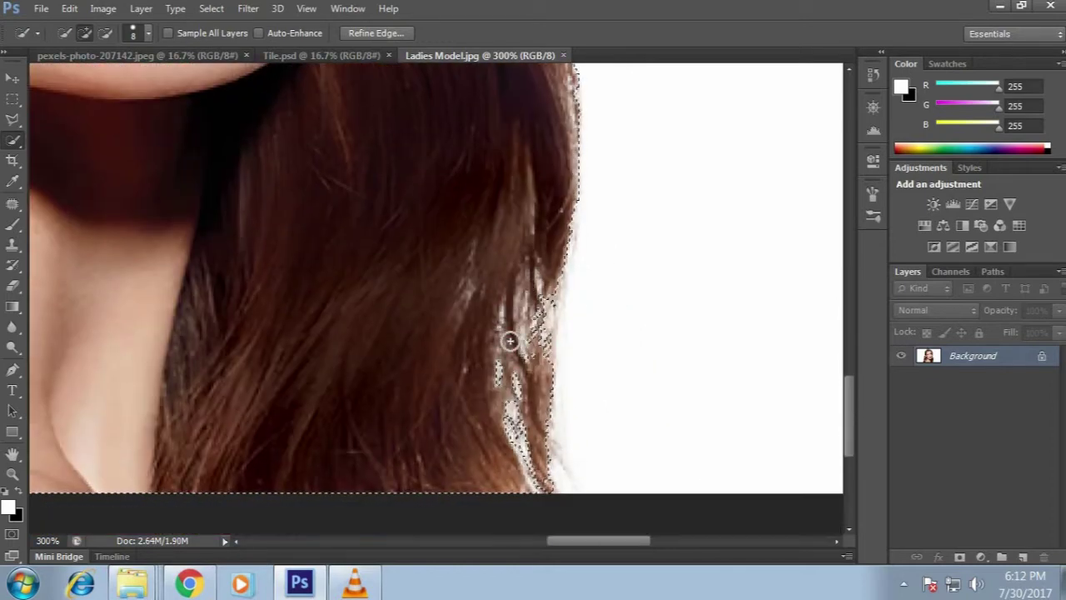
{"action": "left_click_drag", "start_coordinate": [510, 341], "coordinate": [558, 314]}
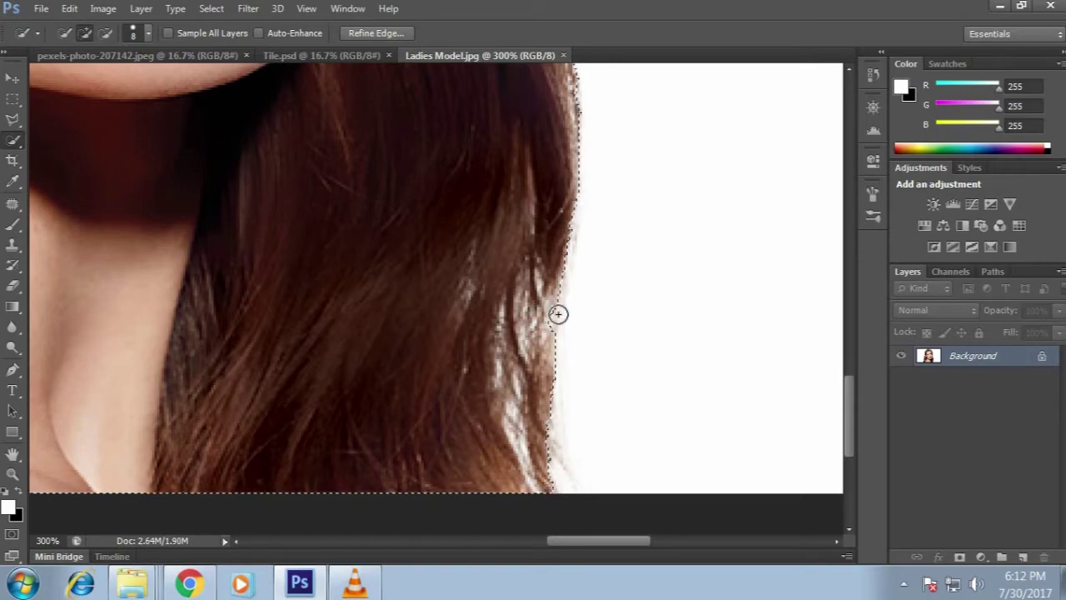
Subtract stray background areas from the hair selection, then zoom back out to the whole image
{"action": "scroll", "coordinate": [466, 304], "scroll_direction": "left", "scroll_amount": 3}
{"action": "scroll", "coordinate": [325, 281], "scroll_direction": "left", "scroll_amount": 10}
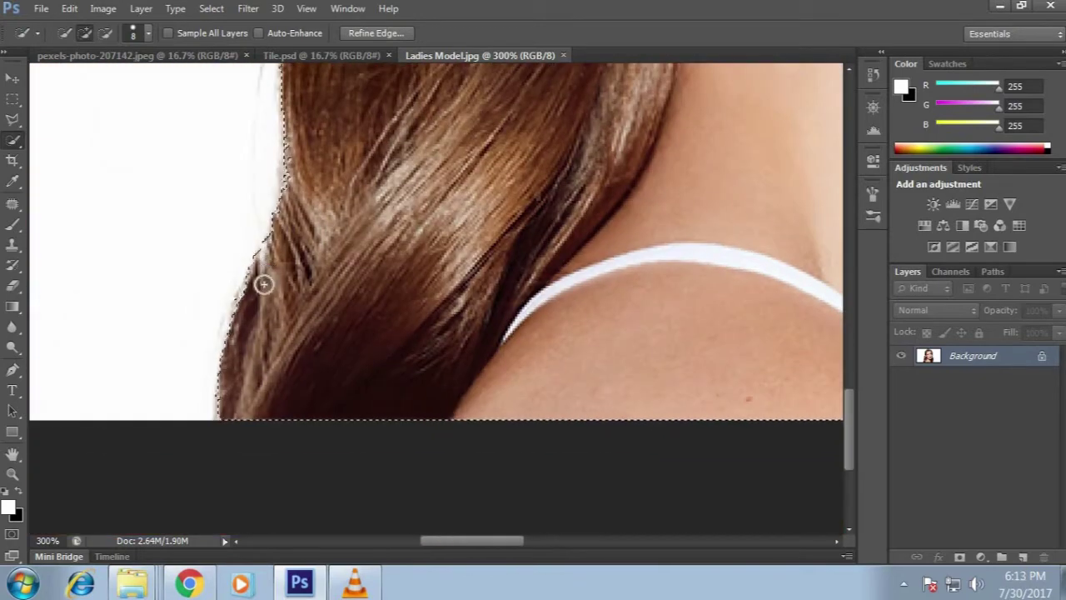
{"action": "scroll", "coordinate": [333, 354], "scroll_direction": "up", "scroll_amount": 1}
{"action": "scroll", "coordinate": [300, 358], "scroll_direction": "up", "scroll_amount": 1}
{"action": "scroll", "coordinate": [304, 333], "scroll_direction": "up", "scroll_amount": 1}
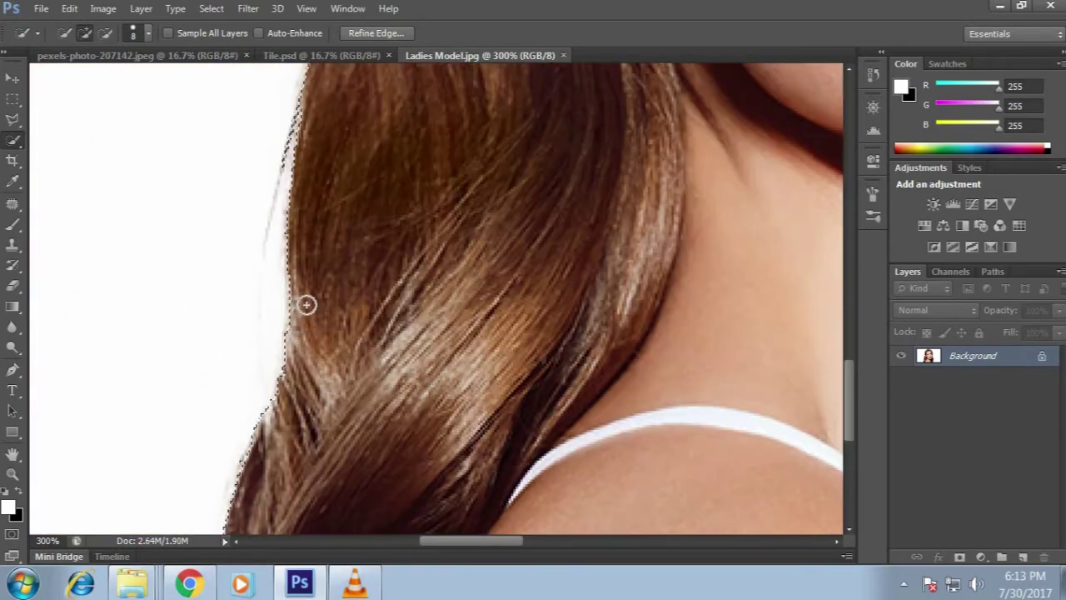
{"action": "scroll", "coordinate": [321, 306], "scroll_direction": "up", "scroll_amount": 2}
{"action": "scroll", "coordinate": [337, 250], "scroll_direction": "up", "scroll_amount": 2}
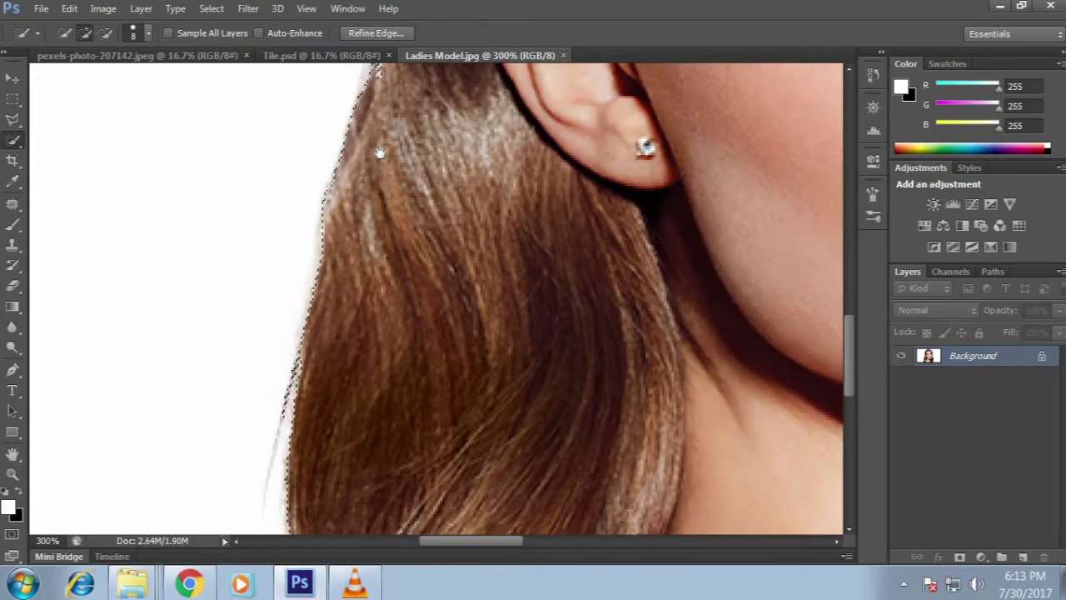
{"action": "scroll", "coordinate": [375, 200], "scroll_direction": "up", "scroll_amount": 2}
{"action": "scroll", "coordinate": [381, 250], "scroll_direction": "up", "scroll_amount": 2}
{"action": "scroll", "coordinate": [408, 254], "scroll_direction": "up", "scroll_amount": 2}
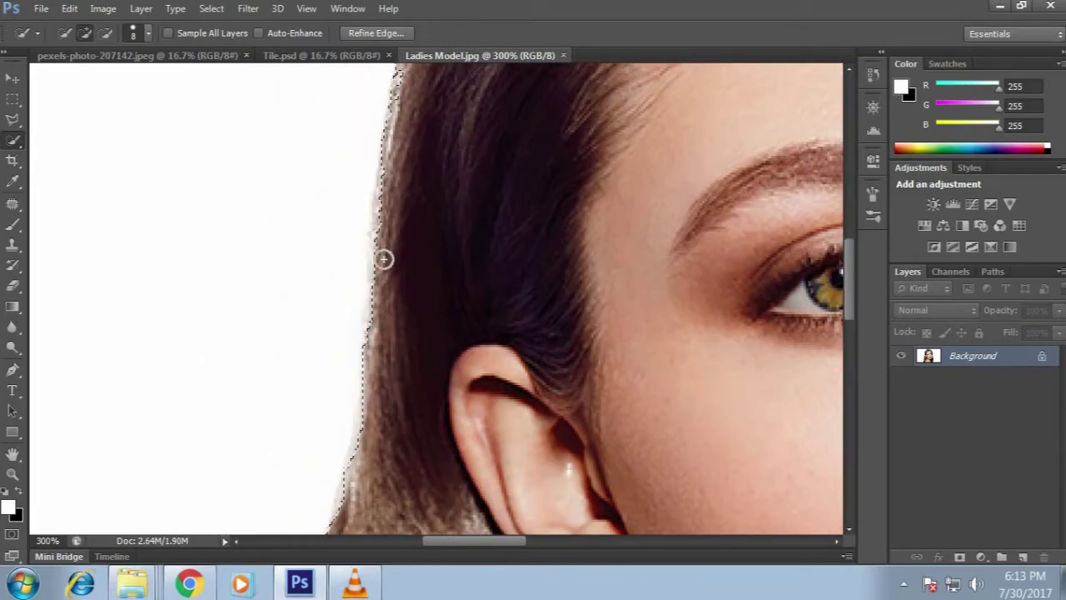
{"action": "scroll", "coordinate": [408, 125], "scroll_direction": "up", "scroll_amount": 2}
{"action": "scroll", "coordinate": [417, 208], "scroll_direction": "up", "scroll_amount": 2}
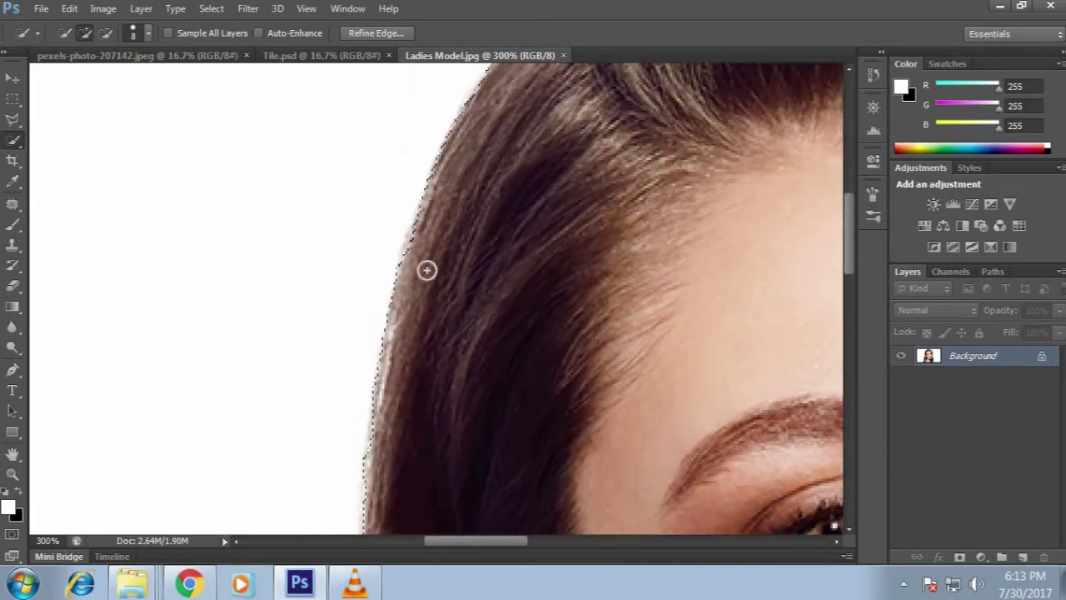
{"action": "left_click", "coordinate": [105, 33]}
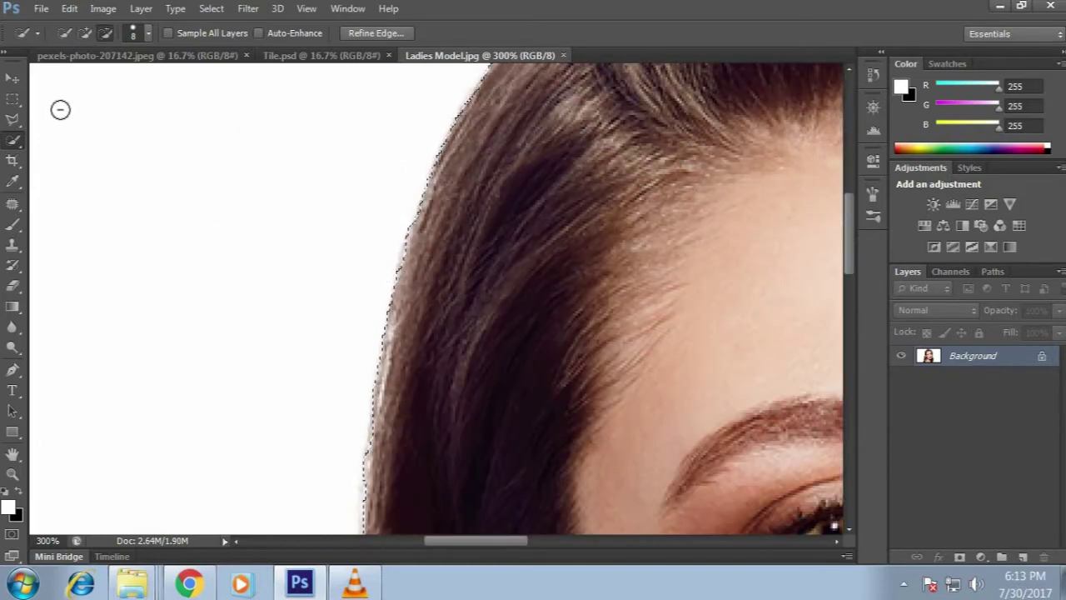
{"action": "scroll", "coordinate": [179, 119], "scroll_direction": "up", "scroll_amount": 3}
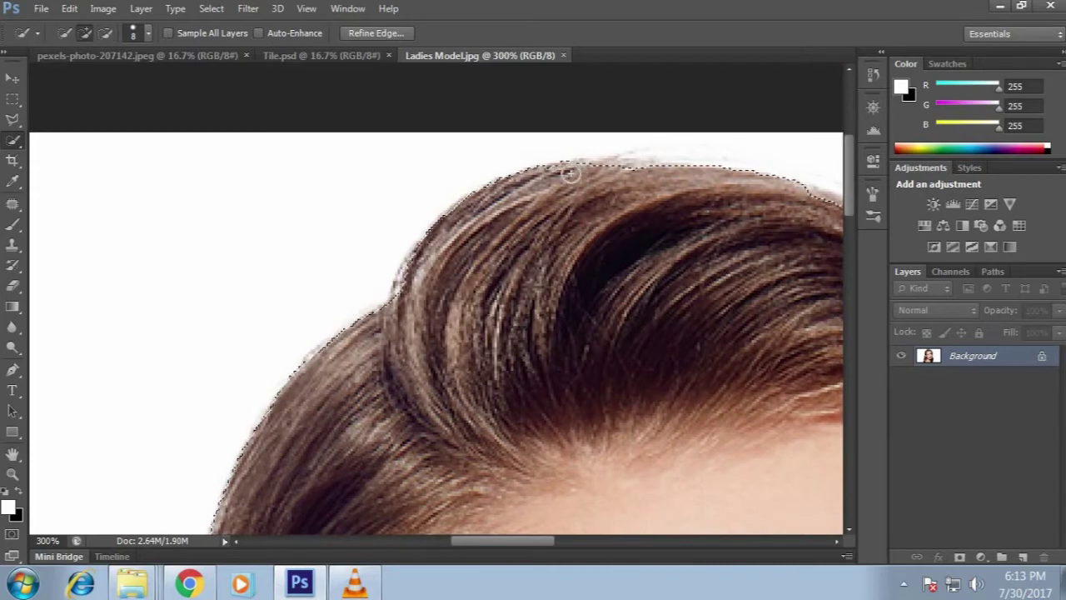
{"action": "scroll", "coordinate": [575, 238], "scroll_direction": "right", "scroll_amount": 3}
{"action": "scroll", "coordinate": [666, 259], "scroll_direction": "right", "scroll_amount": 2}
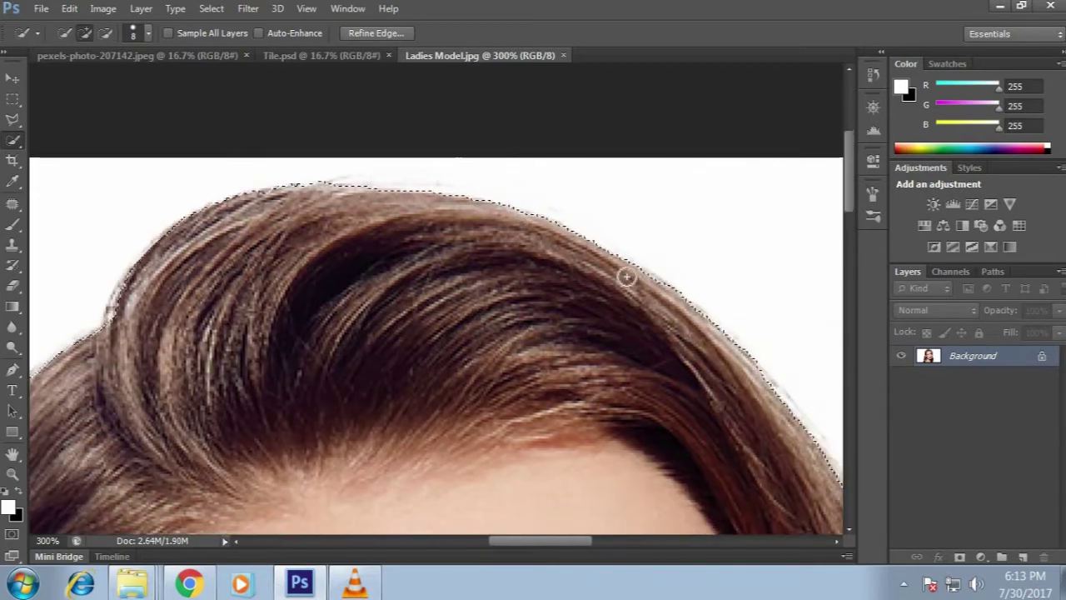
{"action": "left_click_drag", "start_coordinate": [749, 408], "coordinate": [566, 302]}
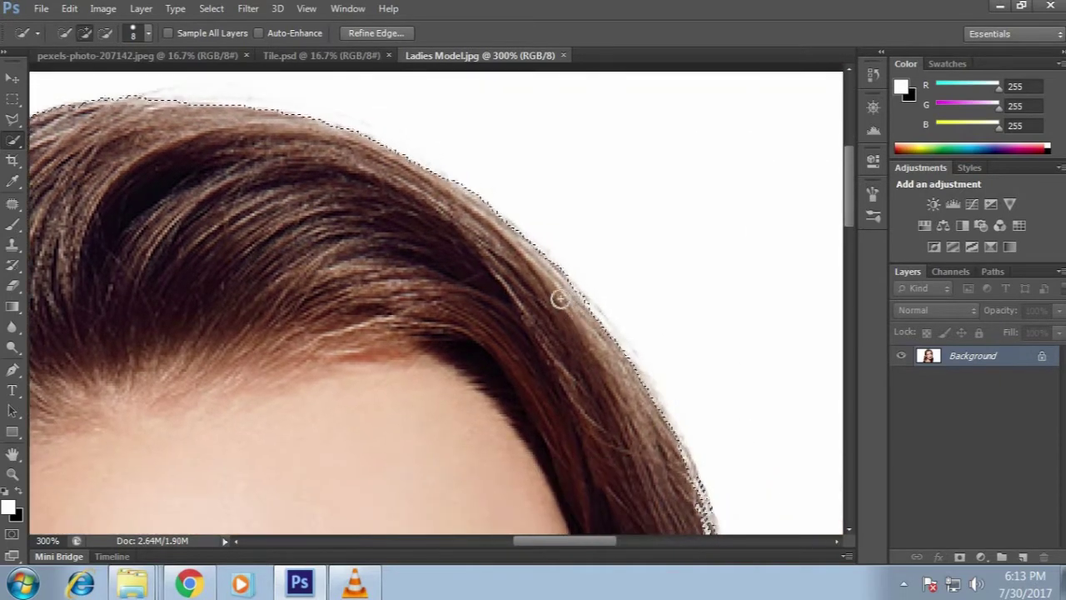
{"action": "scroll", "coordinate": [564, 340], "scroll_direction": "down", "scroll_amount": 3}
{"action": "scroll", "coordinate": [564, 341], "scroll_direction": "right", "scroll_amount": 2}
{"action": "scroll", "coordinate": [609, 419], "scroll_direction": "down", "scroll_amount": 1}
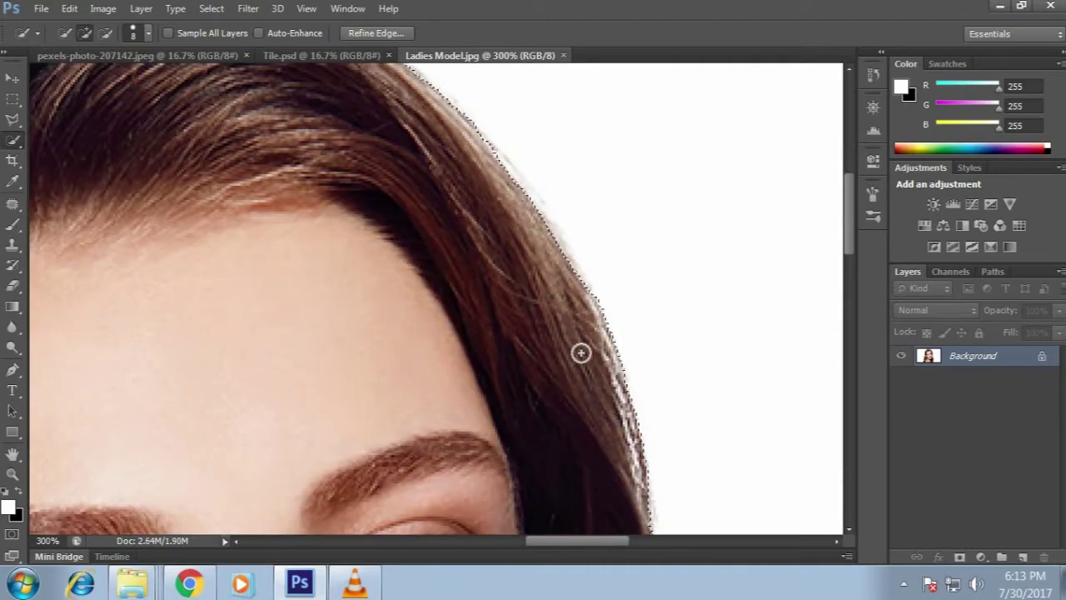
{"action": "key", "text": "ctrl+minus"}
{"action": "key", "text": "ctrl+minus"}
{"action": "key", "text": "ctrl+minus"}
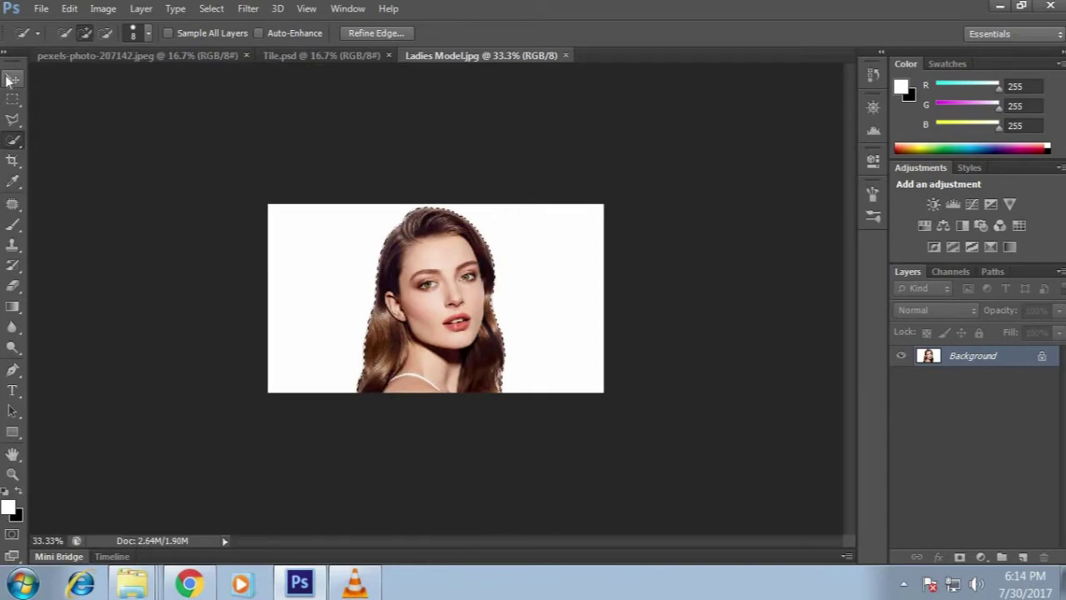
Move the selected head onto the brick wall image as Layer 1, scaled to about 108%
{"action": "left_click", "coordinate": [11, 78]}
{"action": "mouse_move", "coordinate": [405, 309]}
{"action": "left_mouse_down"}
{"action": "mouse_move", "coordinate": [439, 320]}
{"action": "mouse_move", "coordinate": [480, 294]}
{"action": "mouse_move", "coordinate": [571, 173]}
{"action": "mouse_move", "coordinate": [519, 199]}
{"action": "mouse_move", "coordinate": [570, 153]}
{"action": "left_mouse_up"}
{"action": "left_click", "coordinate": [786, 34]}
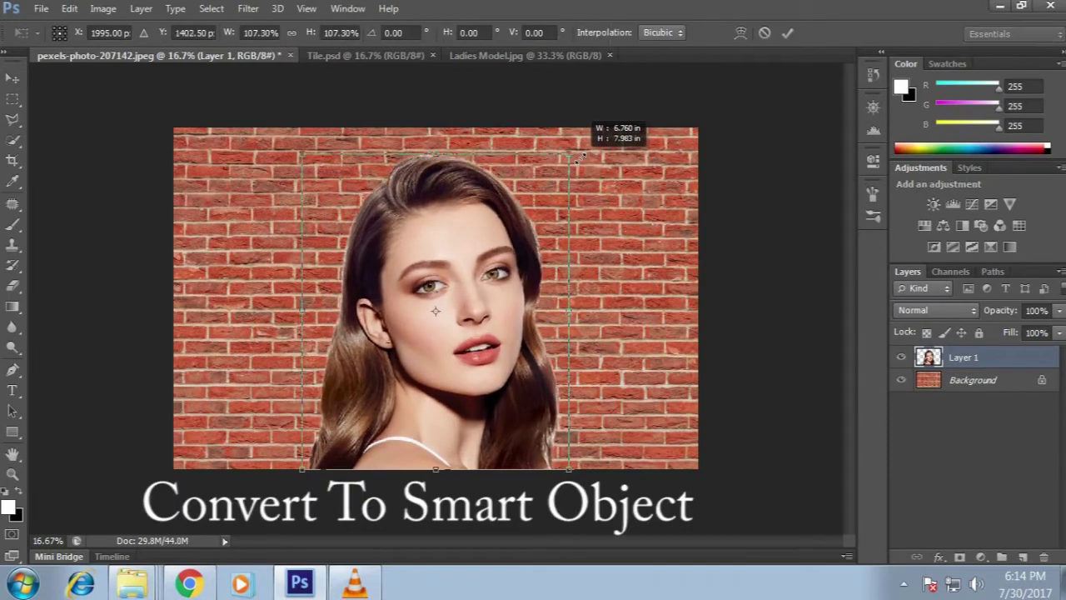
{"action": "left_click", "coordinate": [786, 34]}
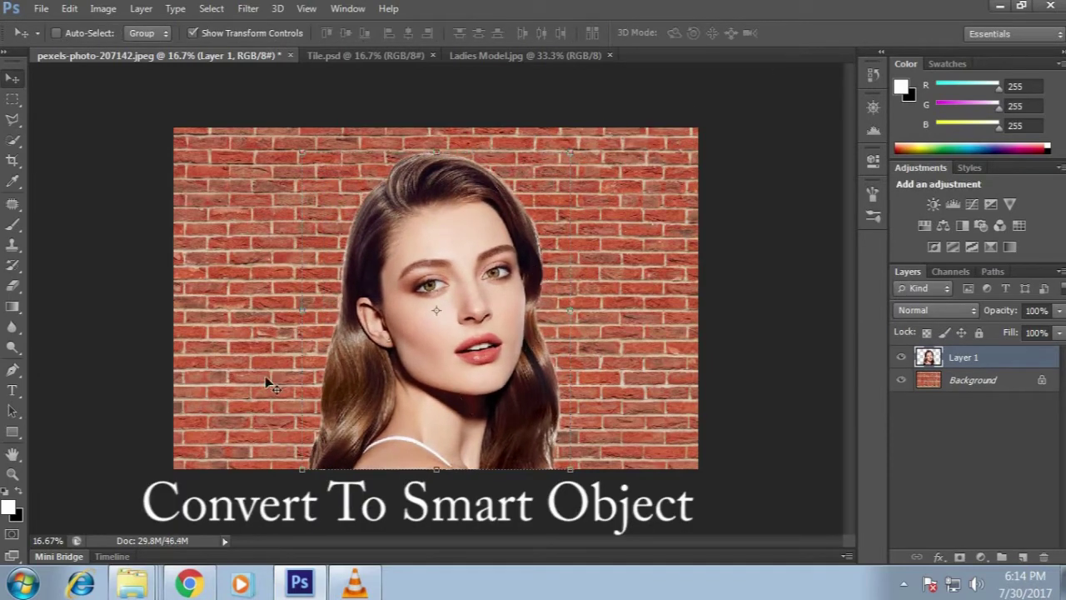
Convert Layer 1 to a smart object, trying a Stroke layer style but cancelling it
{"action": "right_click", "coordinate": [969, 374]}
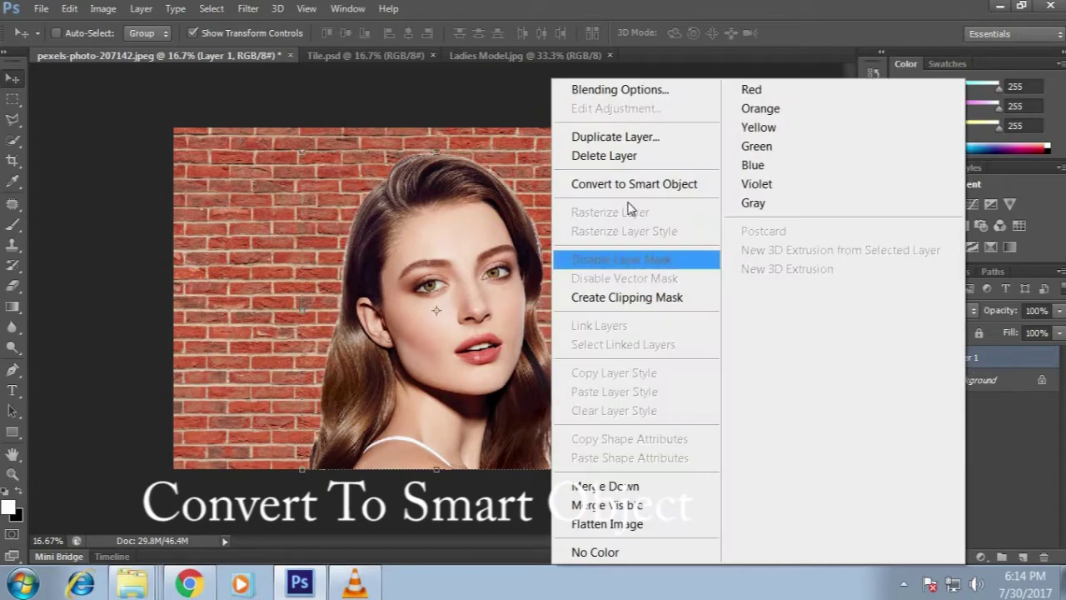
{"action": "left_click", "coordinate": [629, 183]}
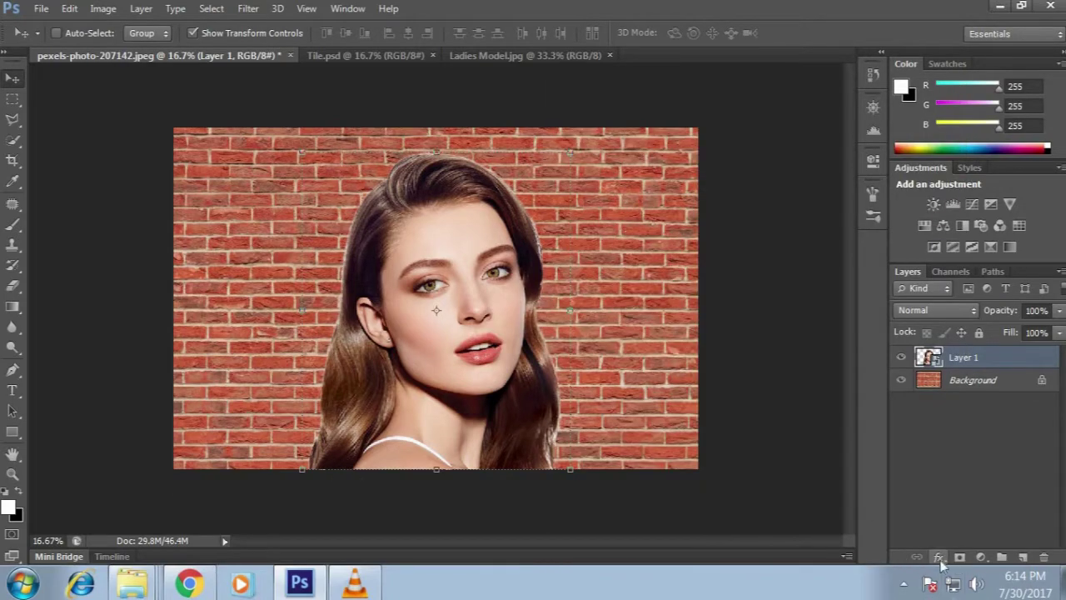
{"action": "left_click", "coordinate": [940, 557]}
{"action": "left_click", "coordinate": [924, 353]}
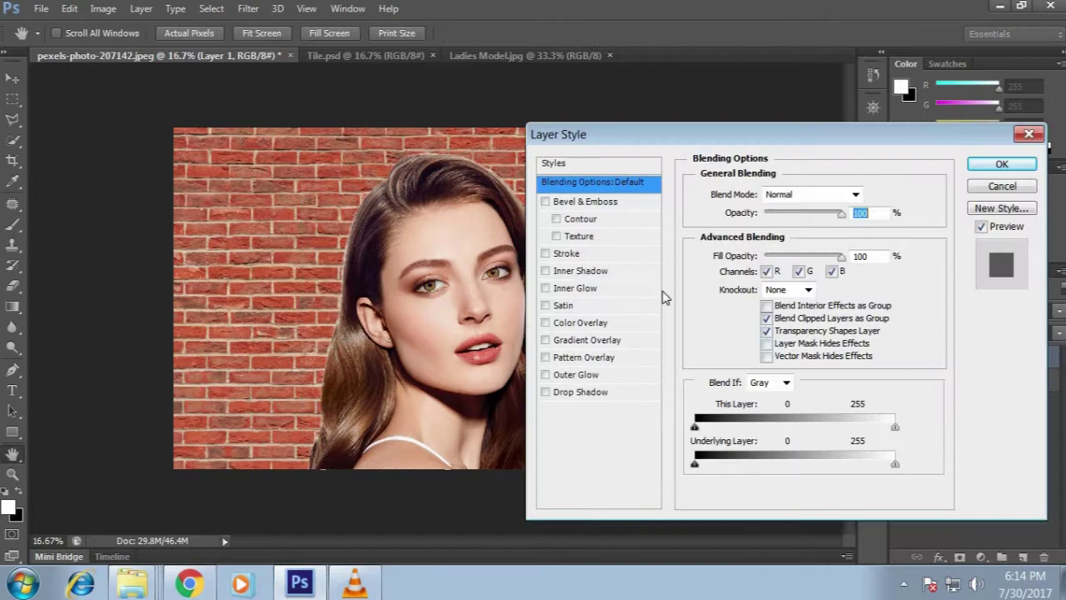
{"action": "left_click", "coordinate": [565, 254]}
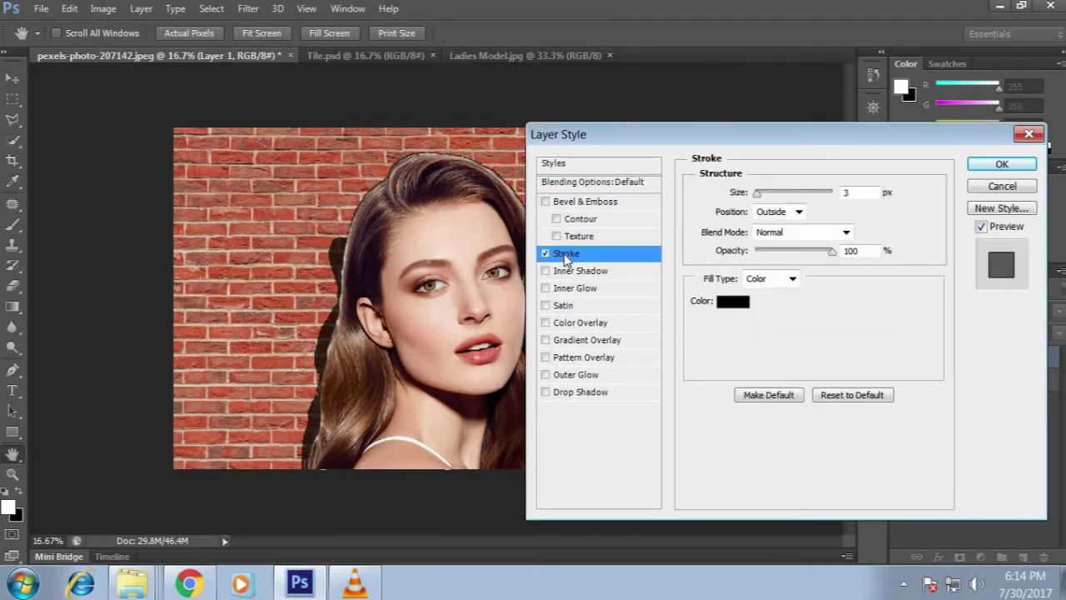
{"action": "left_click", "coordinate": [1000, 186]}
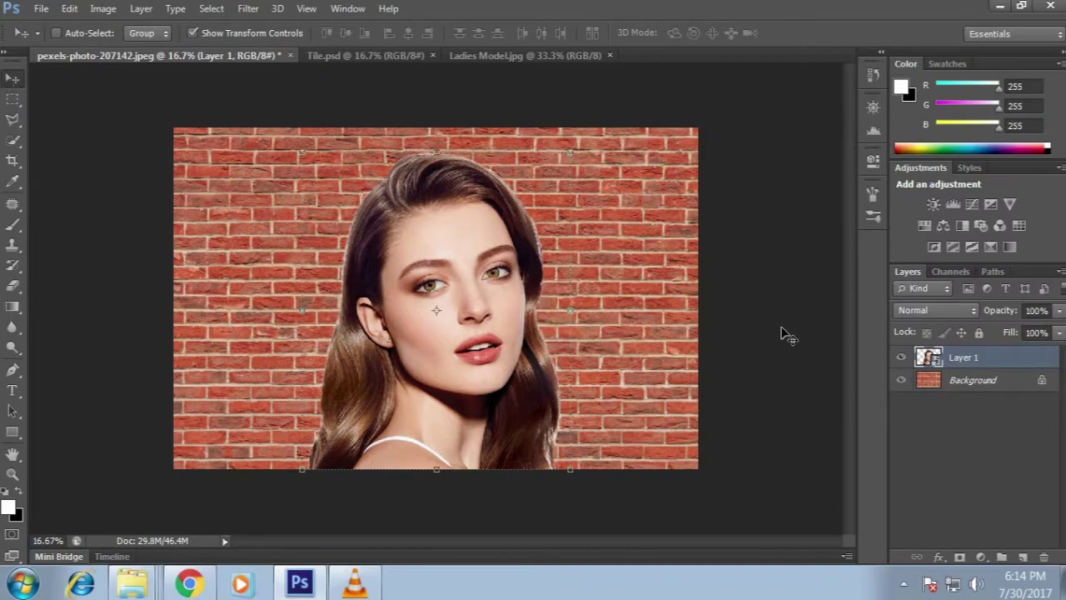
Apply the Filter Gallery's Fresco to the portrait with Brush Size 2, Detail 10 and Texture 1
{"action": "left_click", "coordinate": [248, 9]}
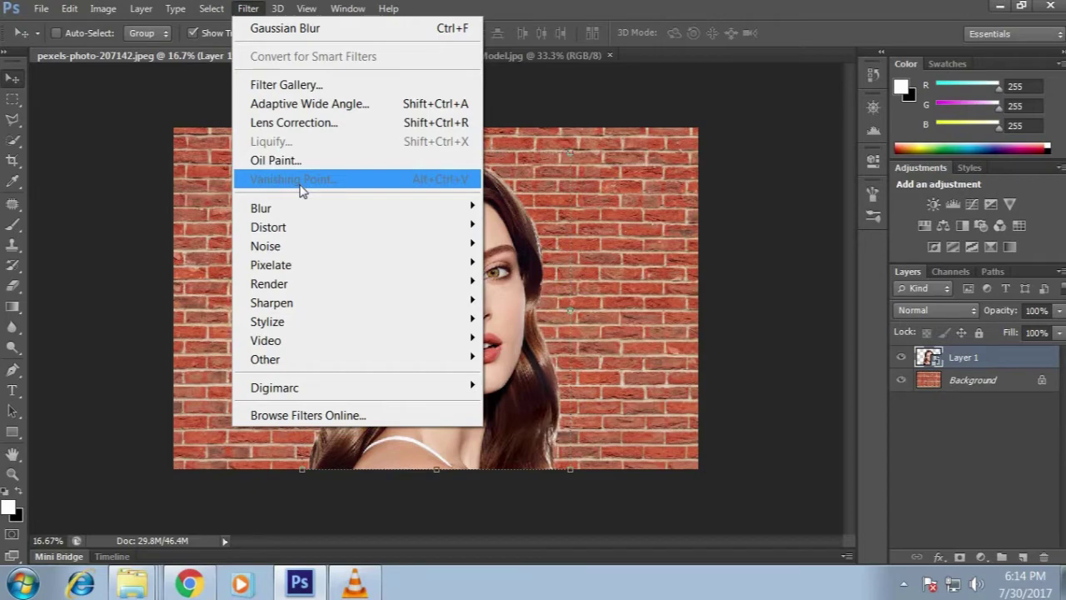
{"action": "left_click", "coordinate": [288, 84]}
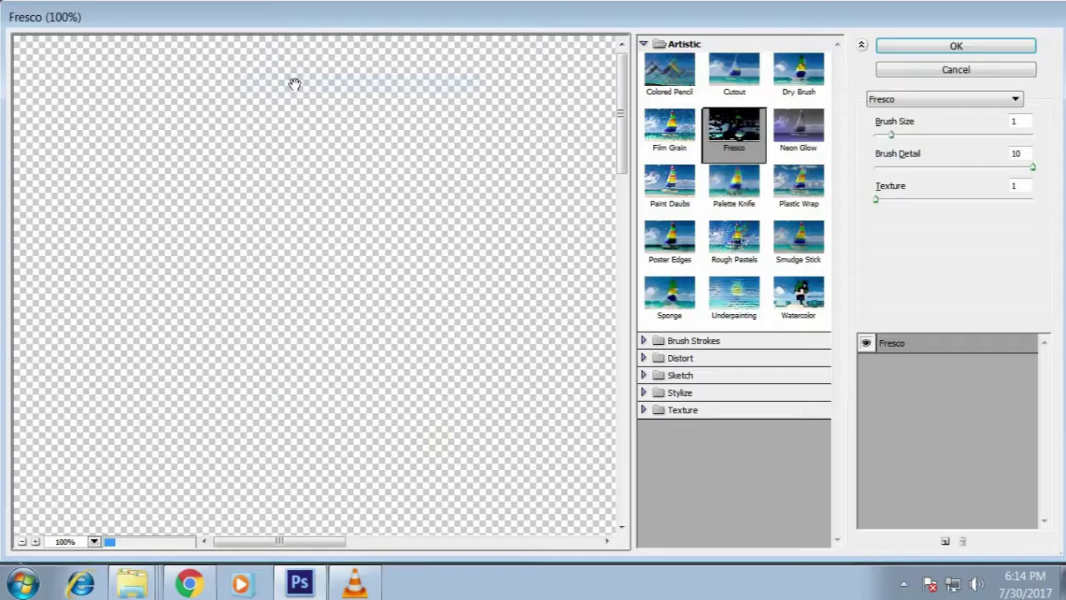
{"action": "right_click", "coordinate": [434, 161]}
{"action": "left_click", "coordinate": [429, 57]}
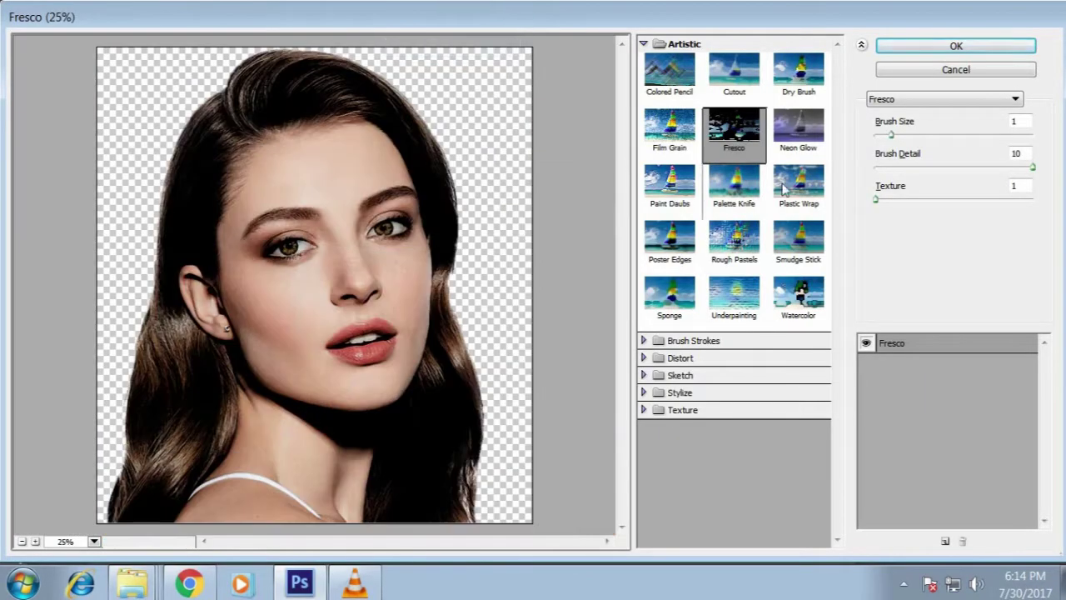
{"action": "left_click", "coordinate": [798, 70]}
{"action": "left_click", "coordinate": [733, 127]}
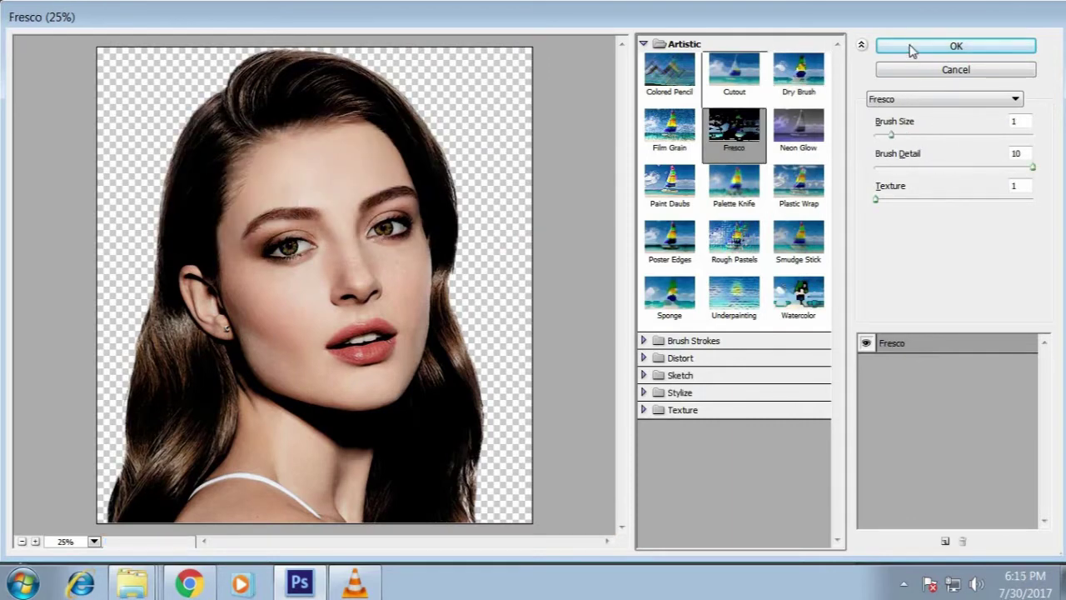
{"action": "left_click_drag", "start_coordinate": [891, 135], "coordinate": [902, 135]}
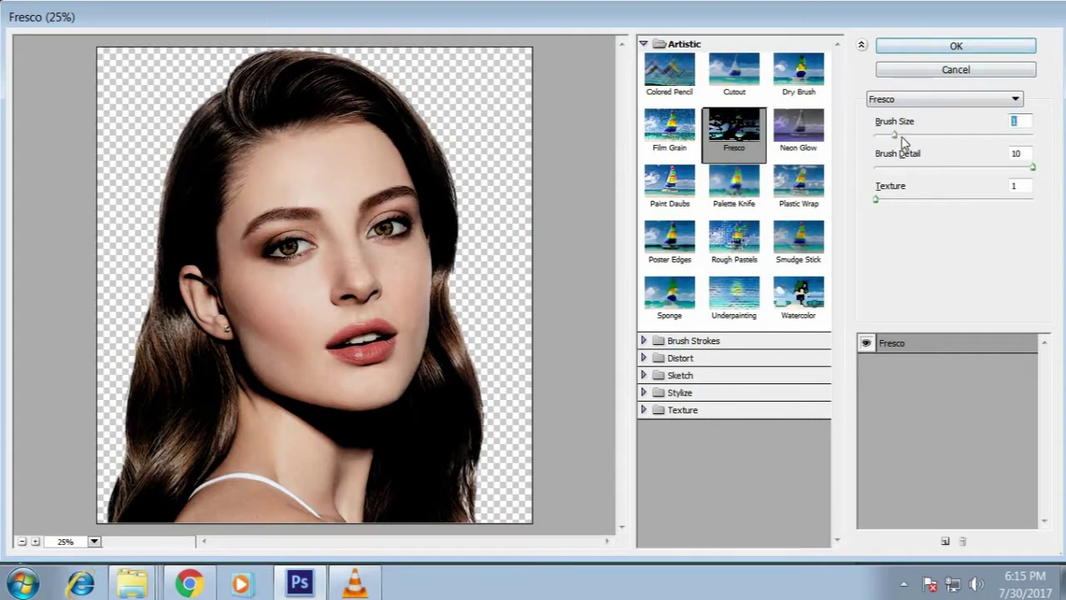
{"action": "left_click_drag", "start_coordinate": [877, 199], "coordinate": [897, 200]}
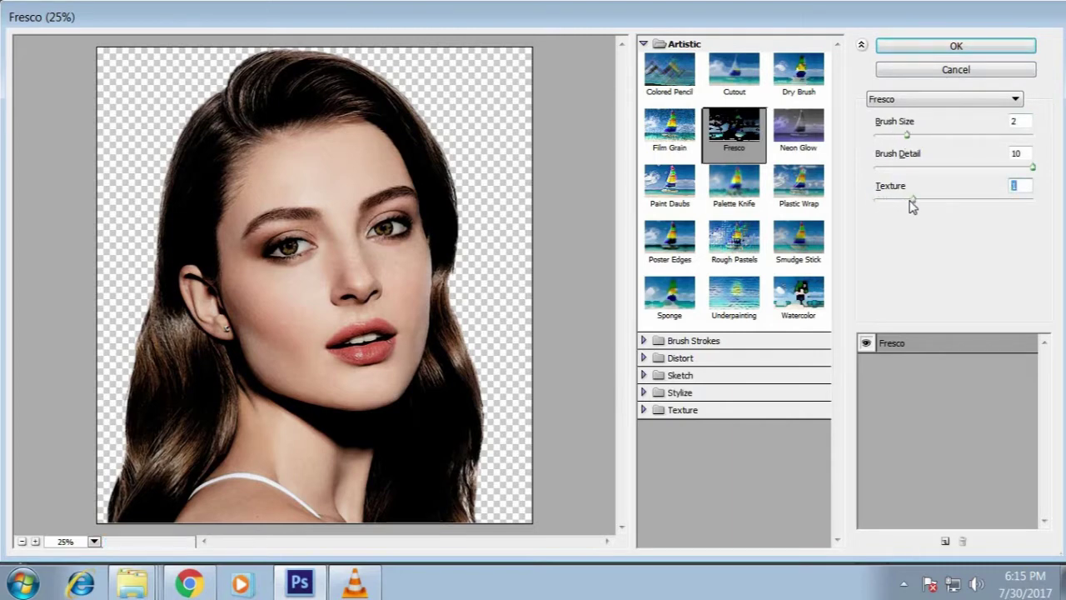
{"action": "left_click_drag", "start_coordinate": [896, 200], "coordinate": [922, 200]}
{"action": "left_click", "coordinate": [973, 47]}
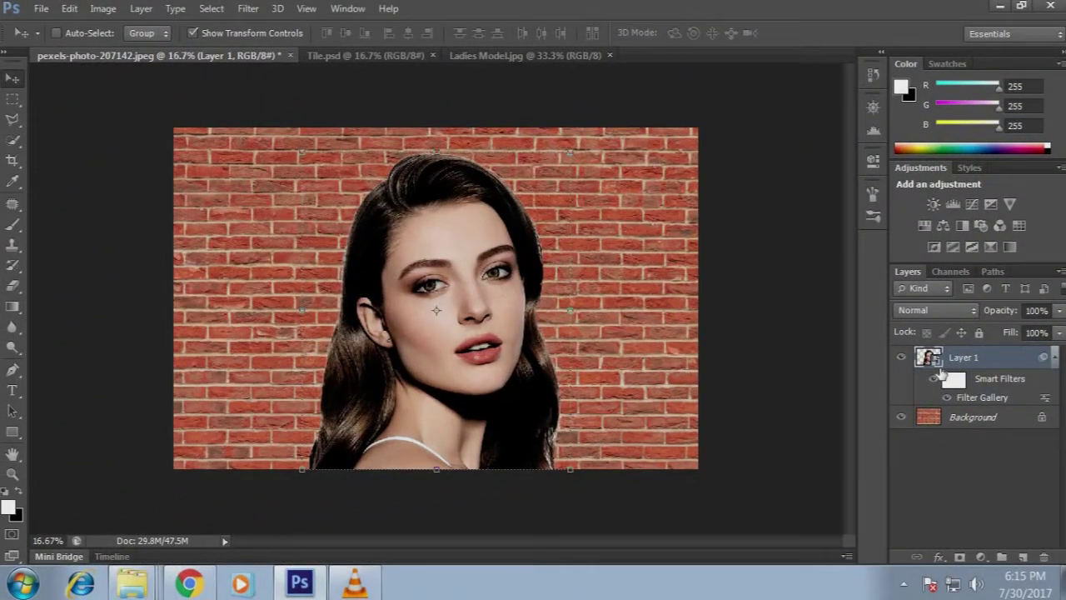
Change Layer 1's blend mode to Overlay
{"action": "left_click", "coordinate": [927, 313]}
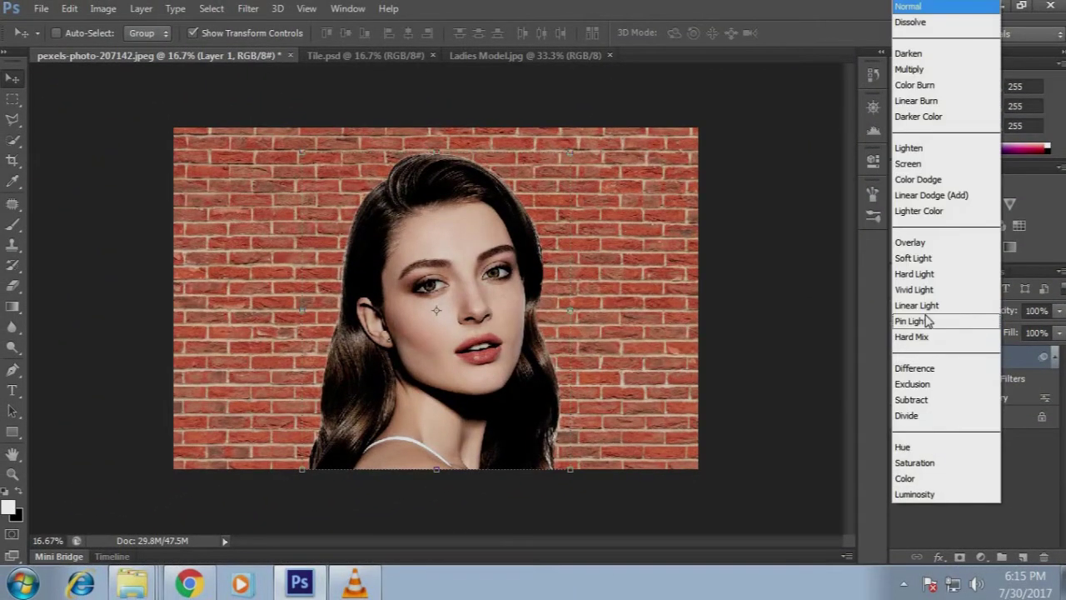
{"action": "left_click", "coordinate": [962, 243]}
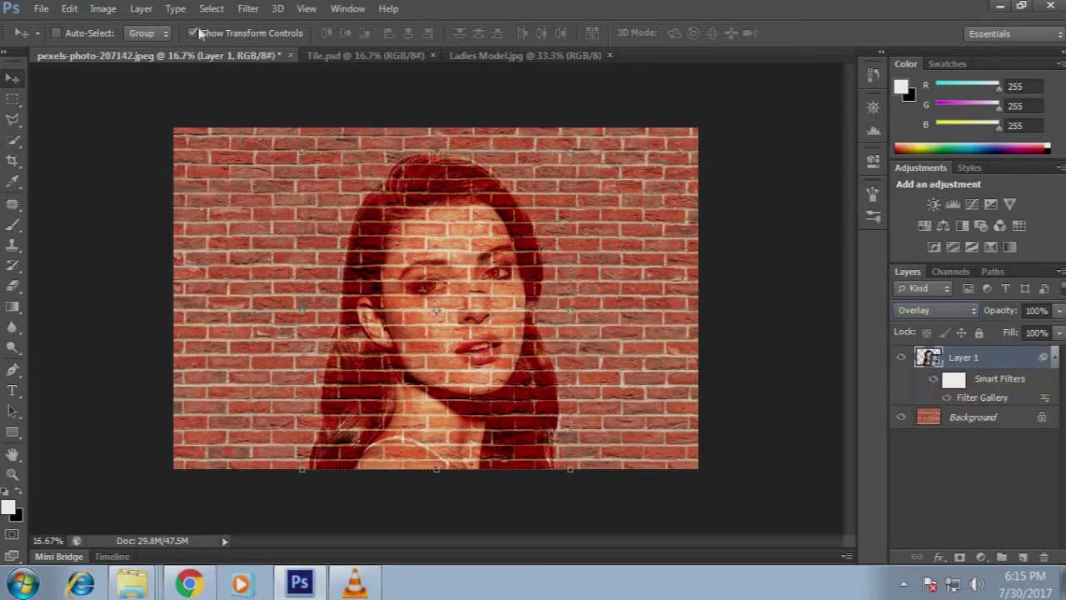
{"action": "left_click", "coordinate": [244, 10]}
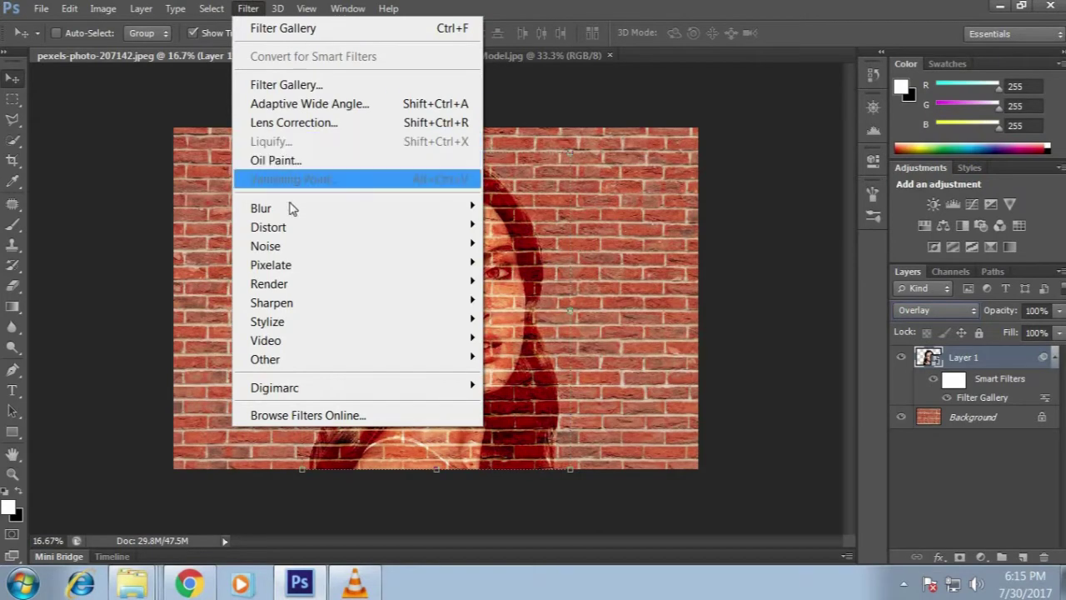
{"action": "mouse_move", "coordinate": [268, 226]}
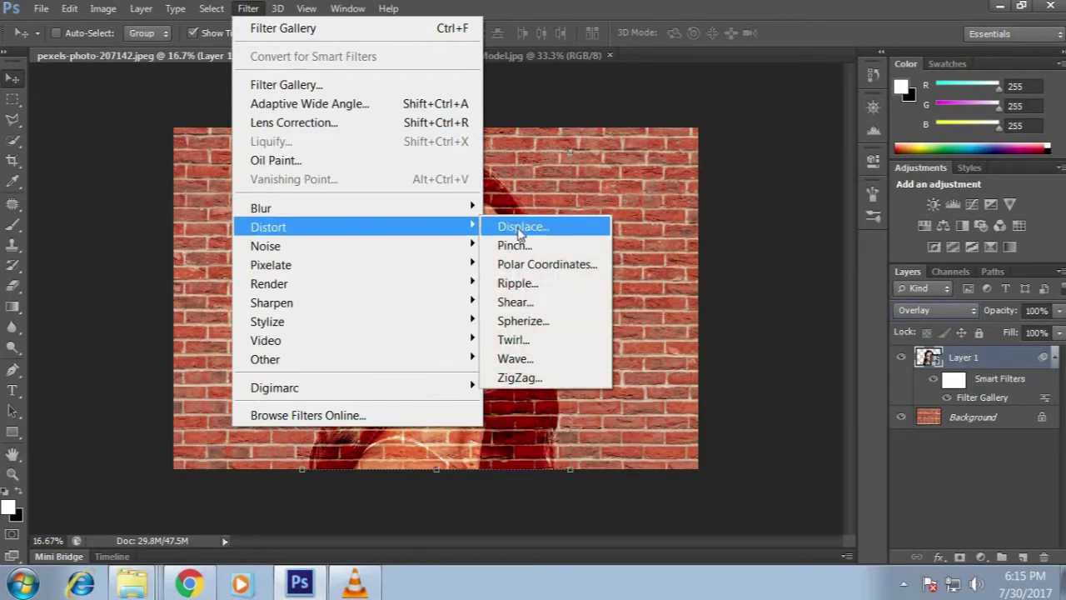
Apply Distort > Displace to Layer 1 with default scale, loading Tile.psd as the displacement map
{"action": "left_click", "coordinate": [520, 228]}
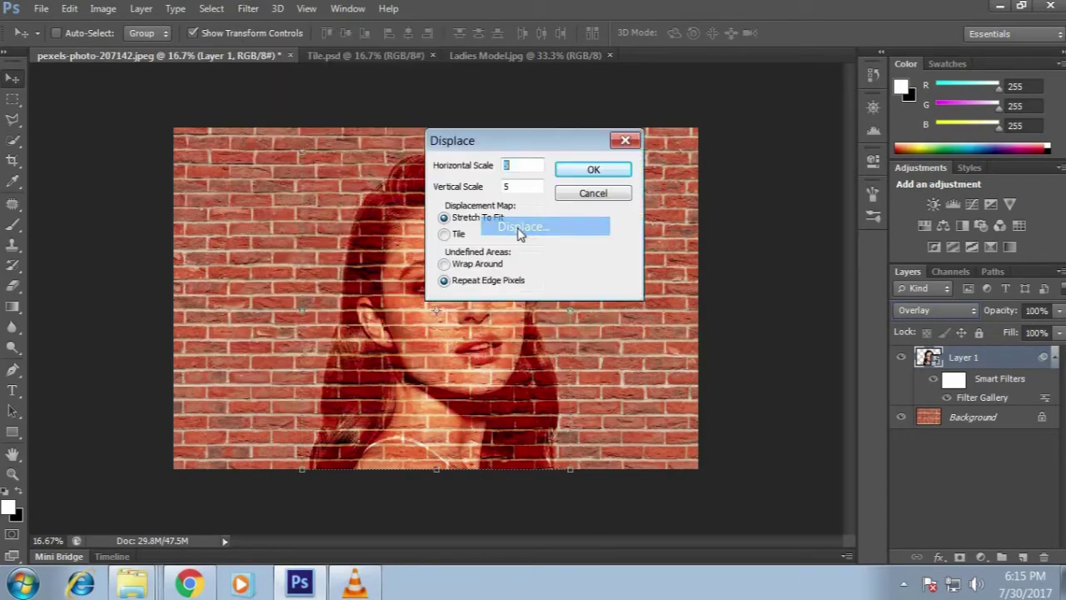
{"action": "left_click", "coordinate": [589, 170]}
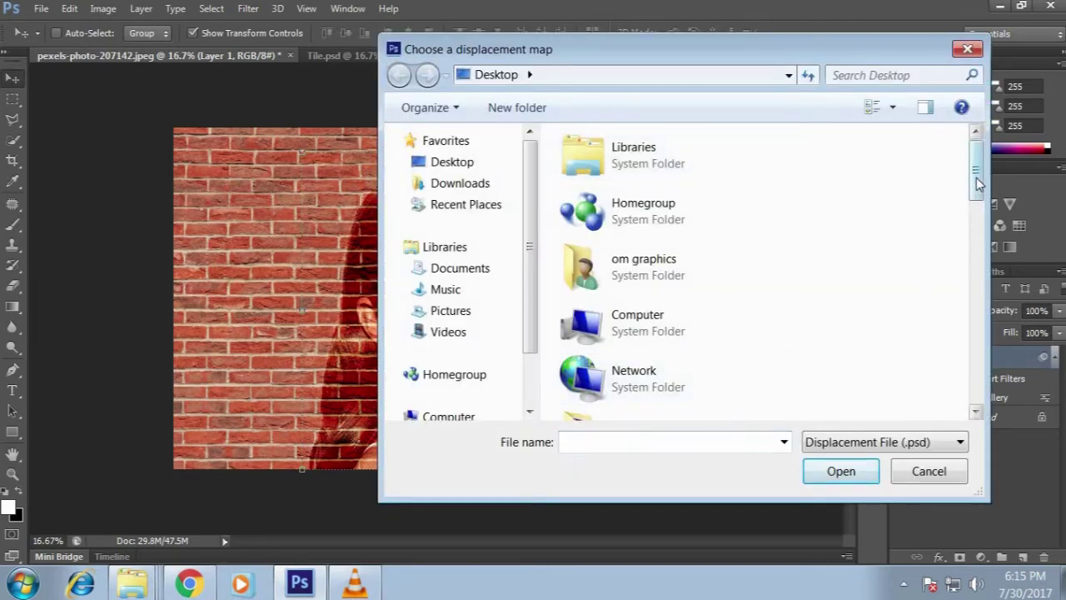
{"action": "left_click_drag", "start_coordinate": [976, 178], "coordinate": [930, 395]}
{"action": "left_click", "coordinate": [642, 404]}
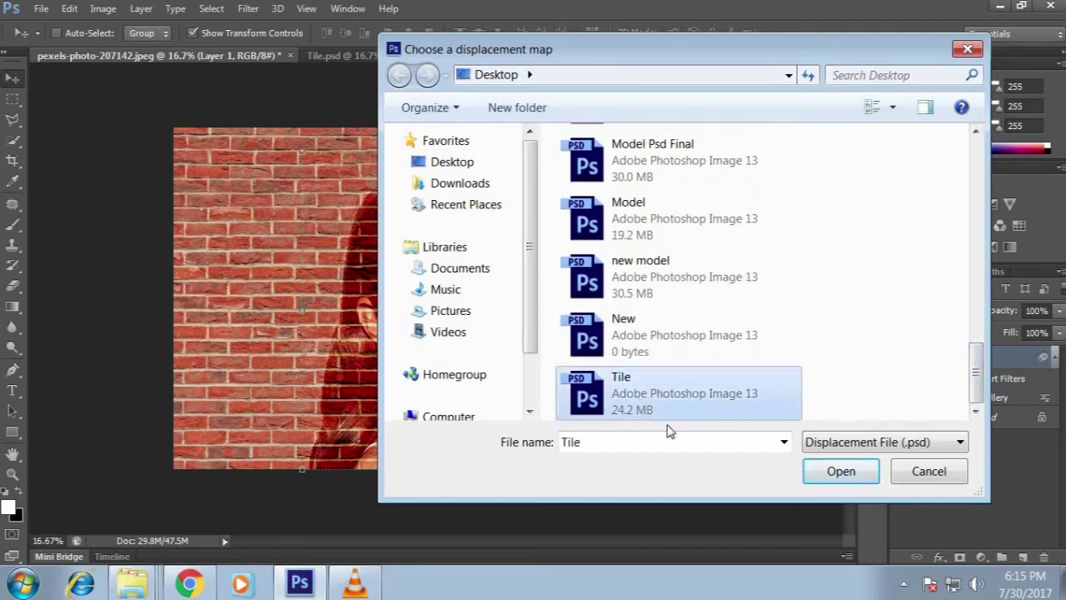
{"action": "left_click", "coordinate": [829, 482]}
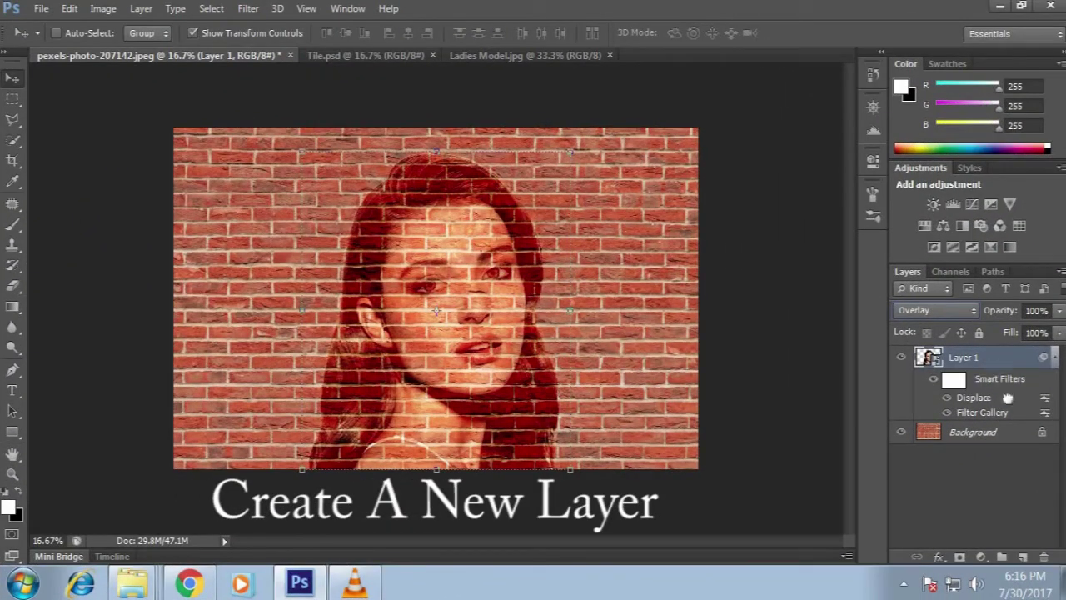
Duplicate Layer 1 with its smart filters, set the copy to Soft Light, and stamp everything into Layer 2
{"action": "left_click_drag", "start_coordinate": [1009, 399], "coordinate": [1023, 557]}
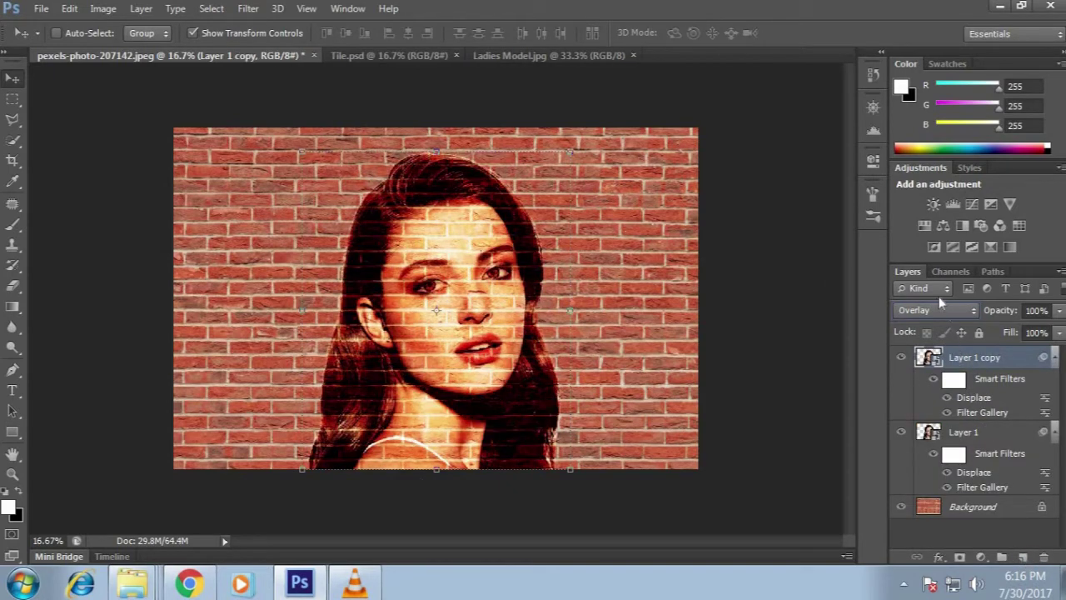
{"action": "left_click", "coordinate": [939, 306]}
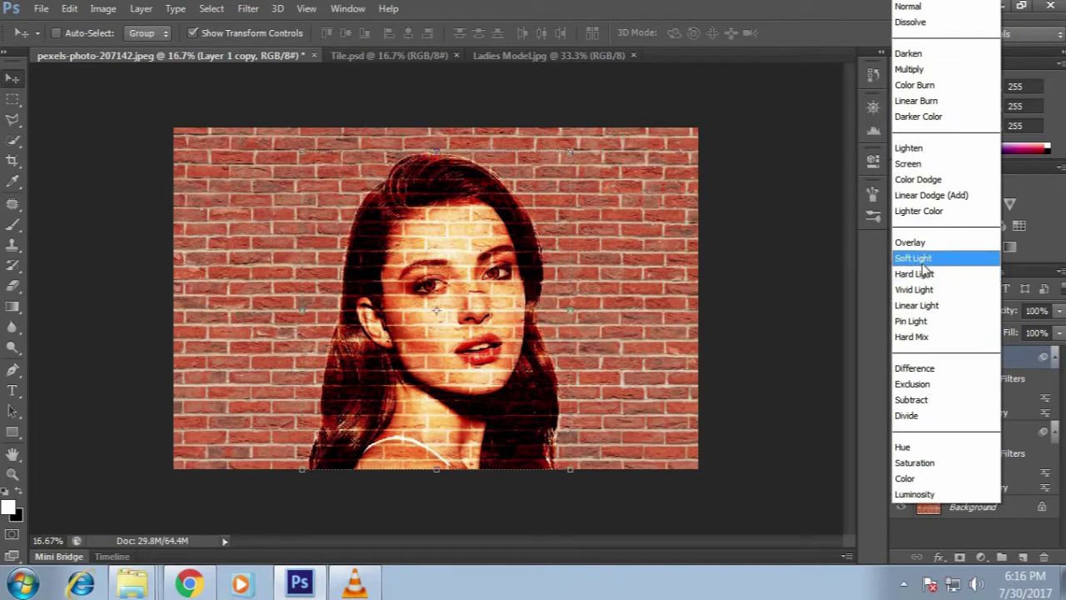
{"action": "left_click", "coordinate": [923, 260]}
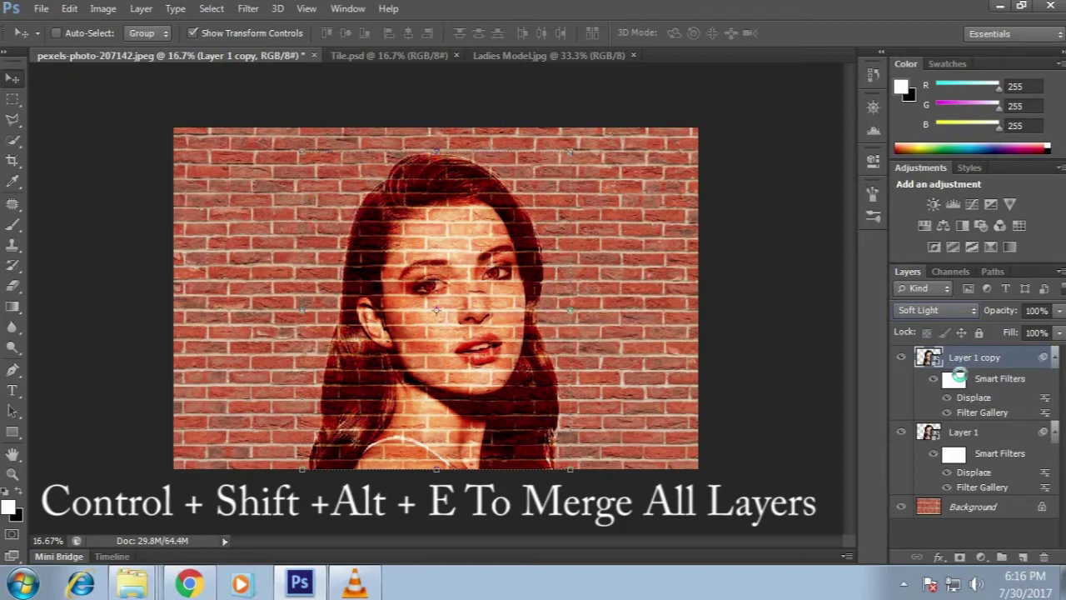
{"action": "key", "text": "ctrl+shift+alt+e"}
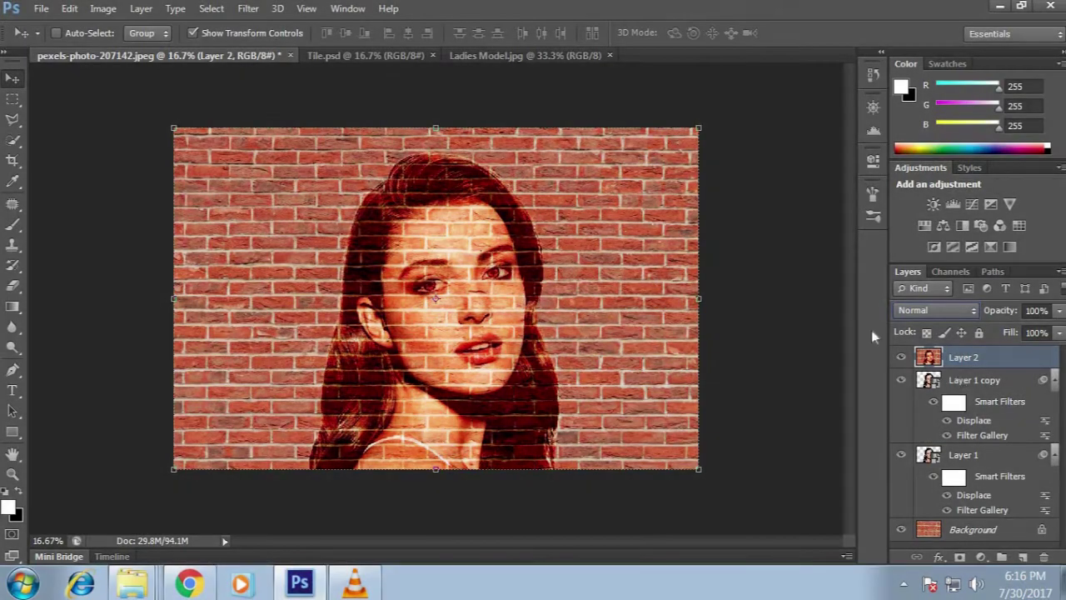
{"action": "left_click", "coordinate": [69, 10]}
{"action": "mouse_move", "coordinate": [130, 396]}
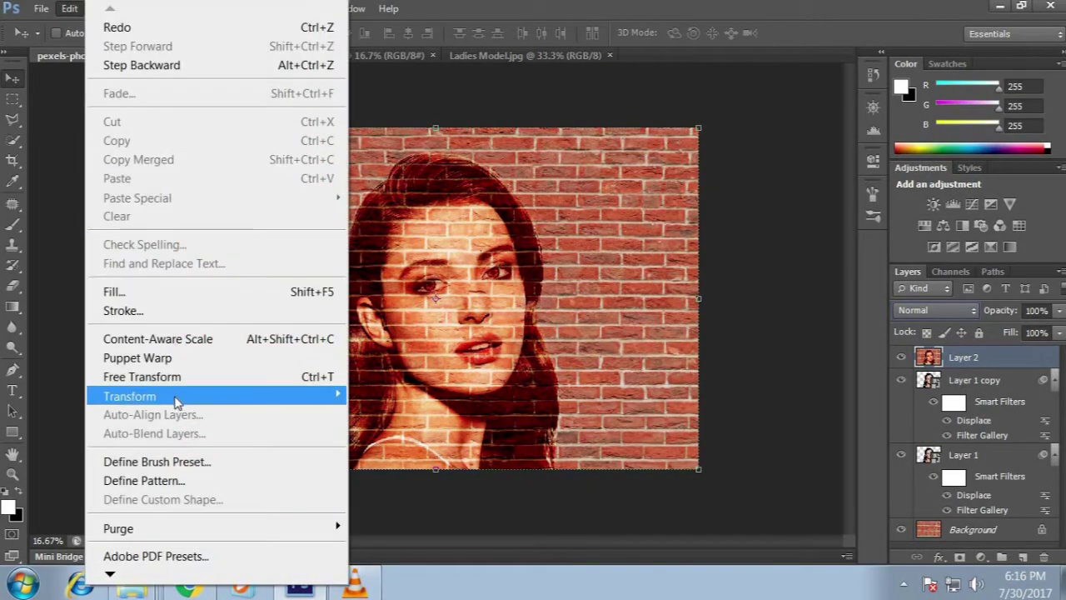
Apply a slanted perspective transform to merged Layer 2, then add an empty Layer 3 above it
{"action": "left_click", "coordinate": [431, 264]}
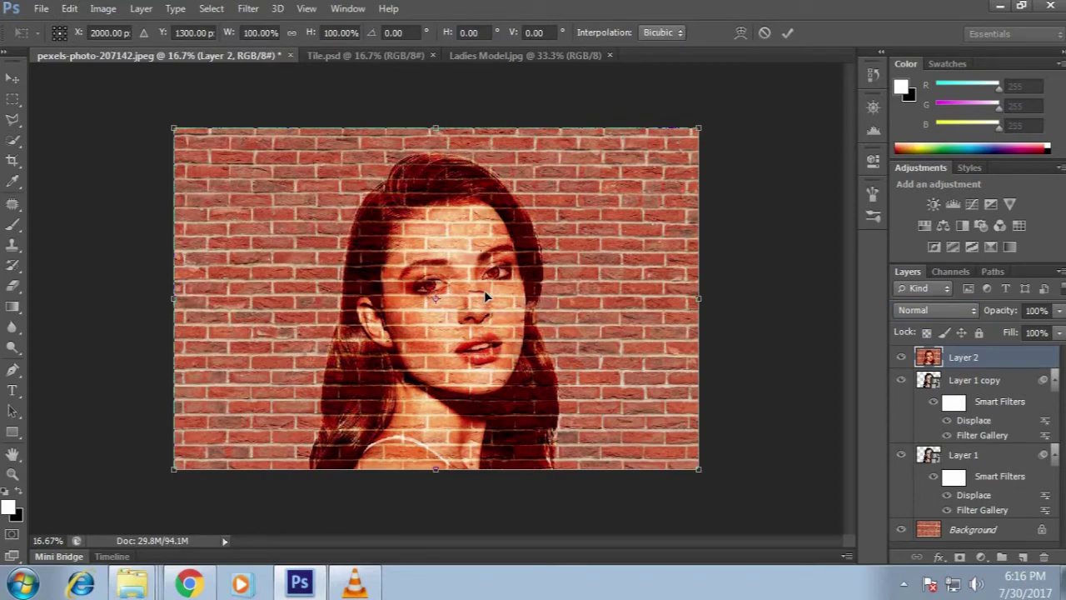
{"action": "left_click_drag", "start_coordinate": [177, 132], "coordinate": [146, 72]}
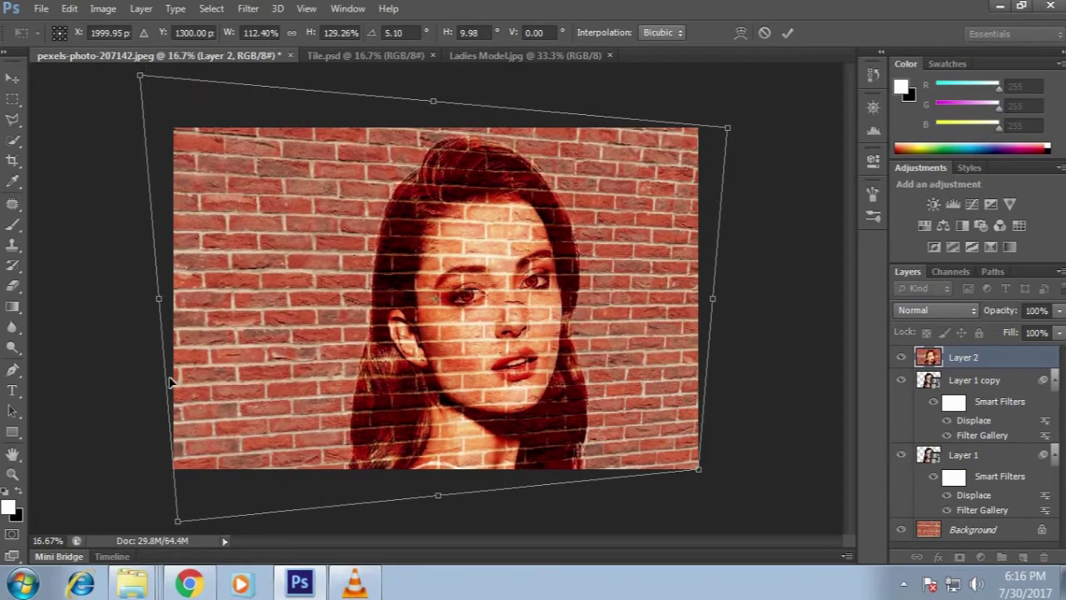
{"action": "left_click_drag", "start_coordinate": [181, 523], "coordinate": [175, 524]}
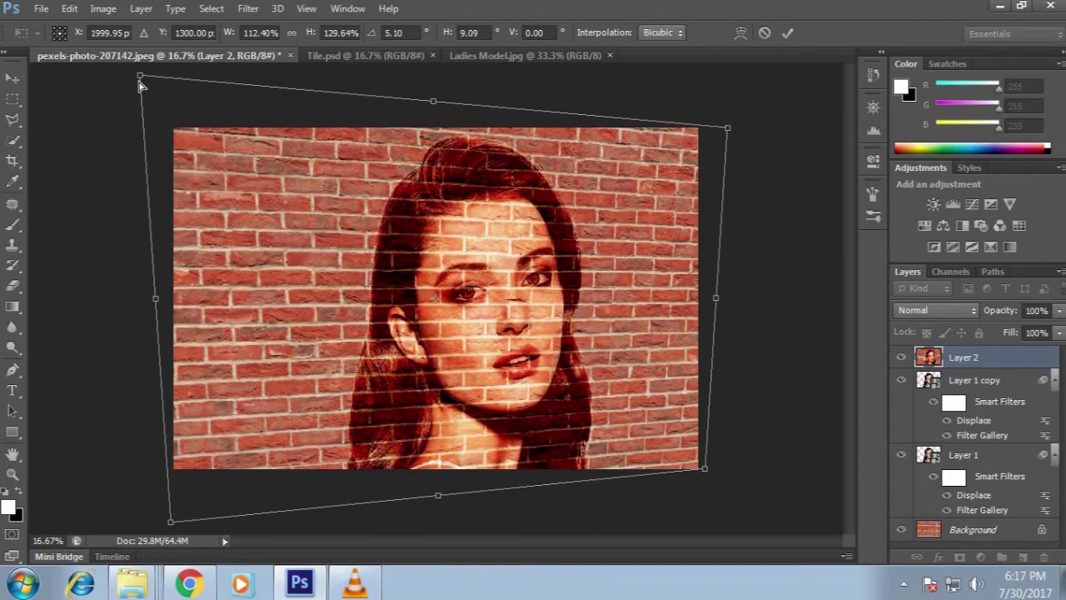
{"action": "left_click_drag", "start_coordinate": [141, 79], "coordinate": [142, 85]}
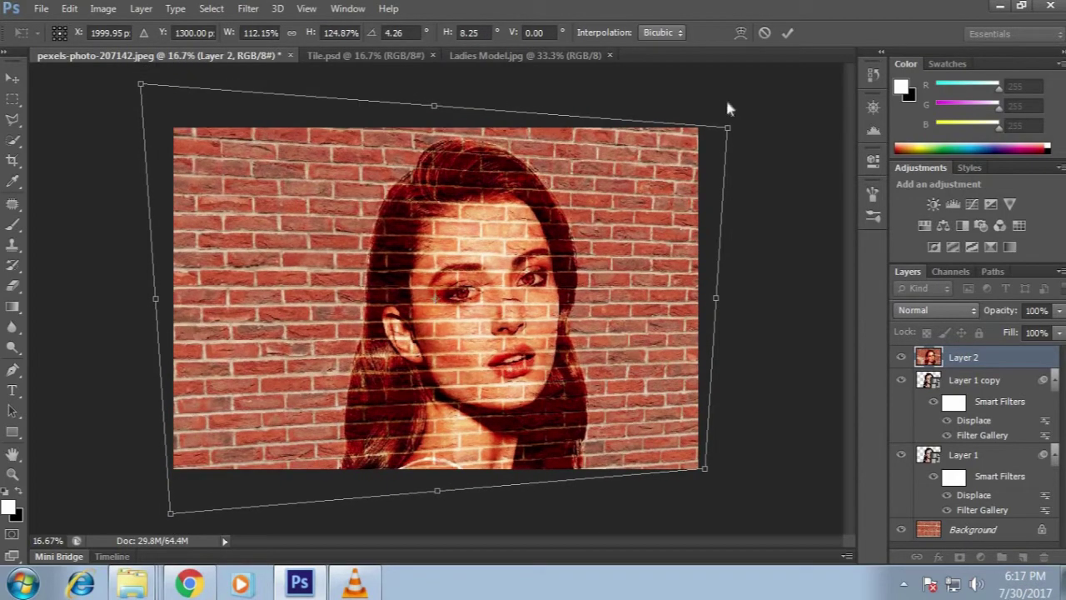
{"action": "left_click_drag", "start_coordinate": [730, 133], "coordinate": [702, 129]}
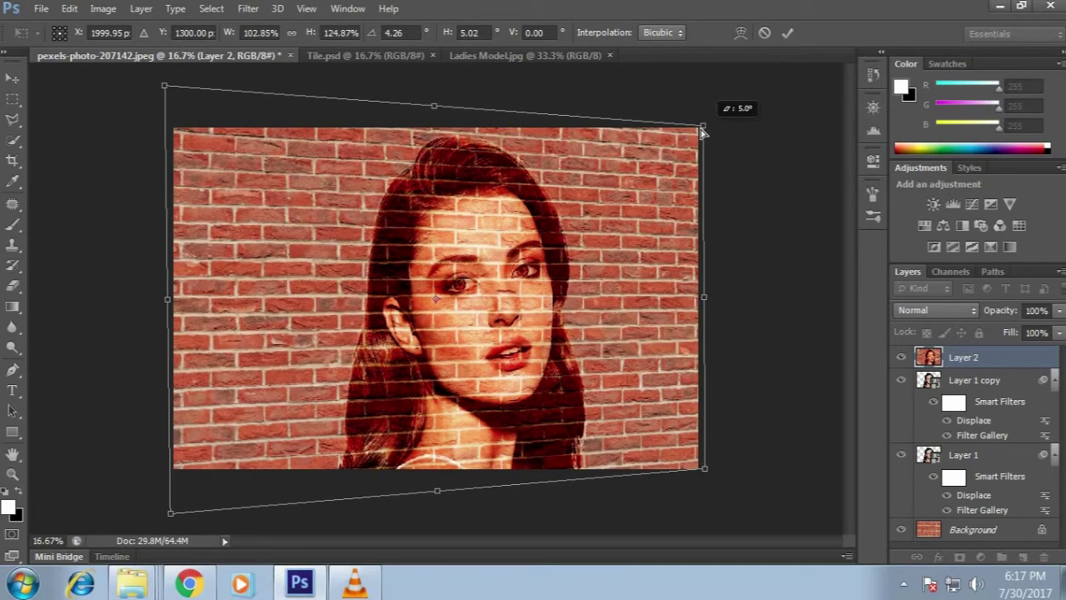
{"action": "left_click_drag", "start_coordinate": [707, 473], "coordinate": [699, 471]}
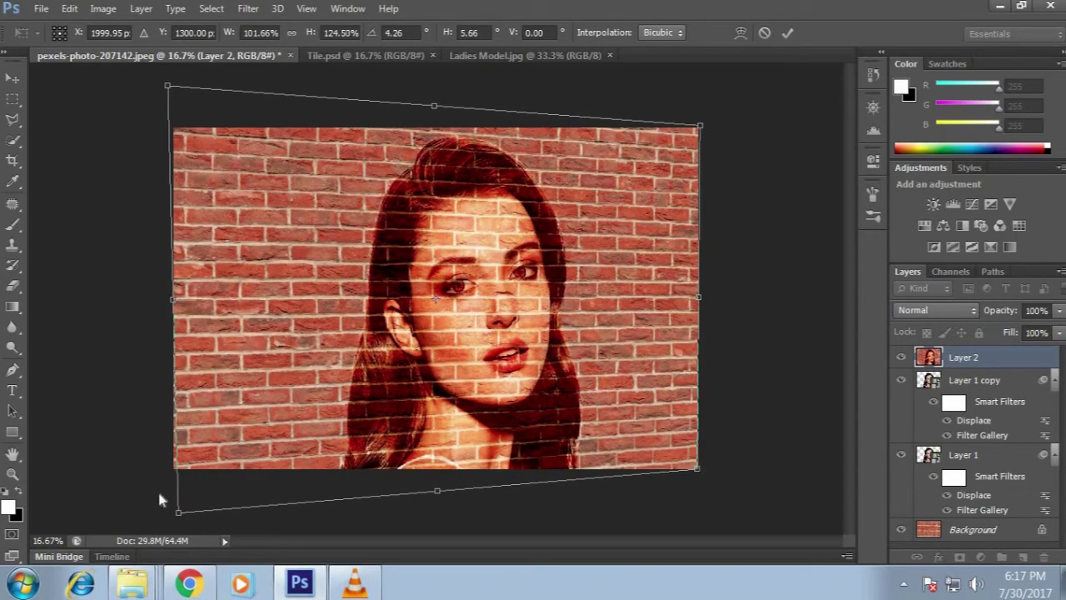
{"action": "left_click_drag", "start_coordinate": [183, 518], "coordinate": [183, 533]}
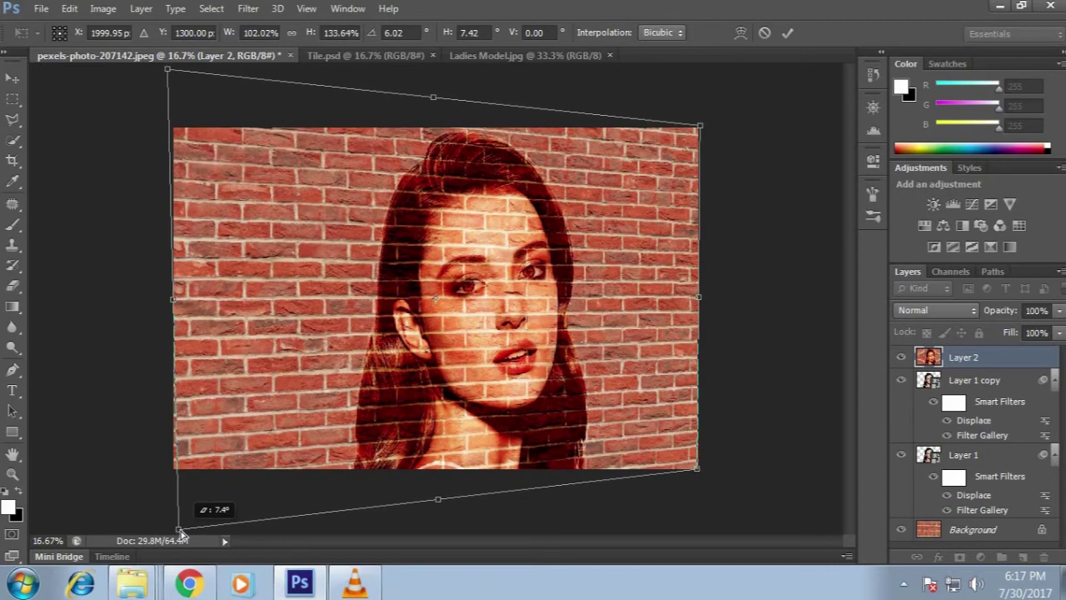
{"action": "left_click", "coordinate": [785, 35]}
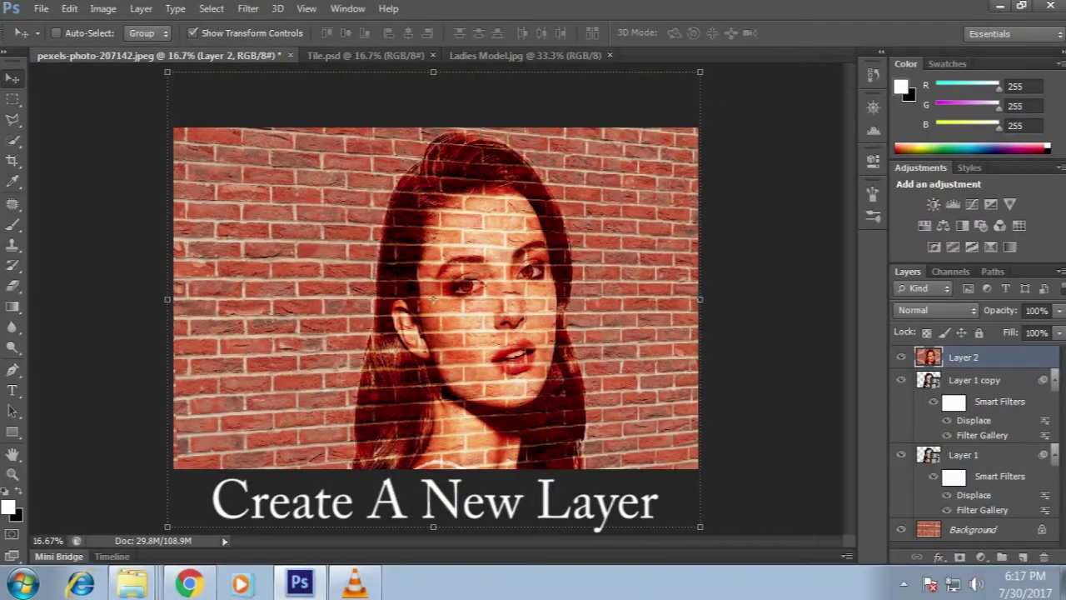
{"action": "left_click", "coordinate": [1023, 557]}
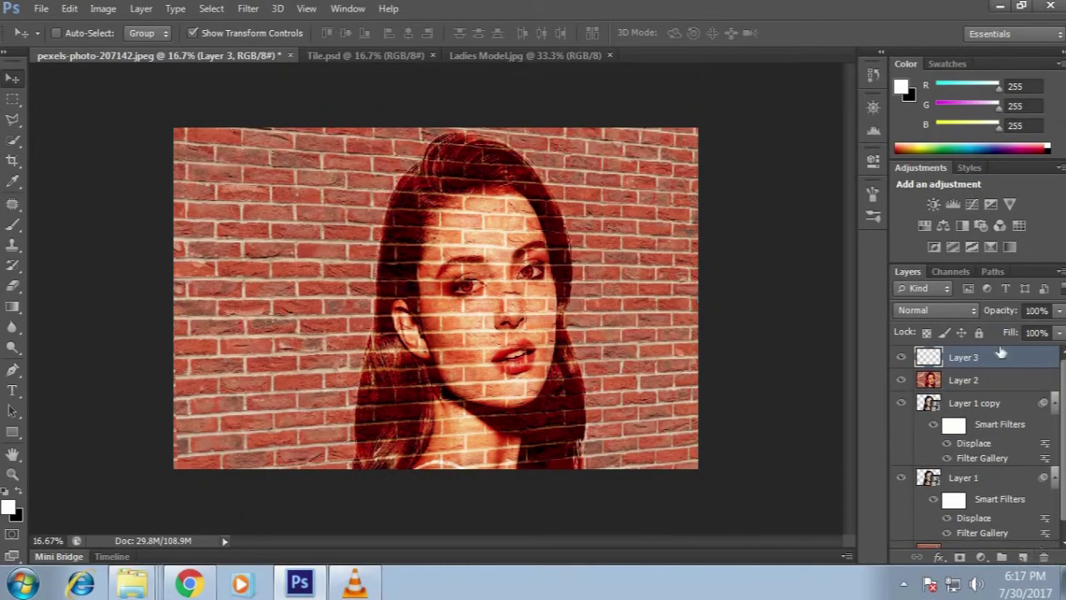
Load the Black, White gradient preset and set its left stop to mid grey
{"action": "left_click", "coordinate": [14, 307]}
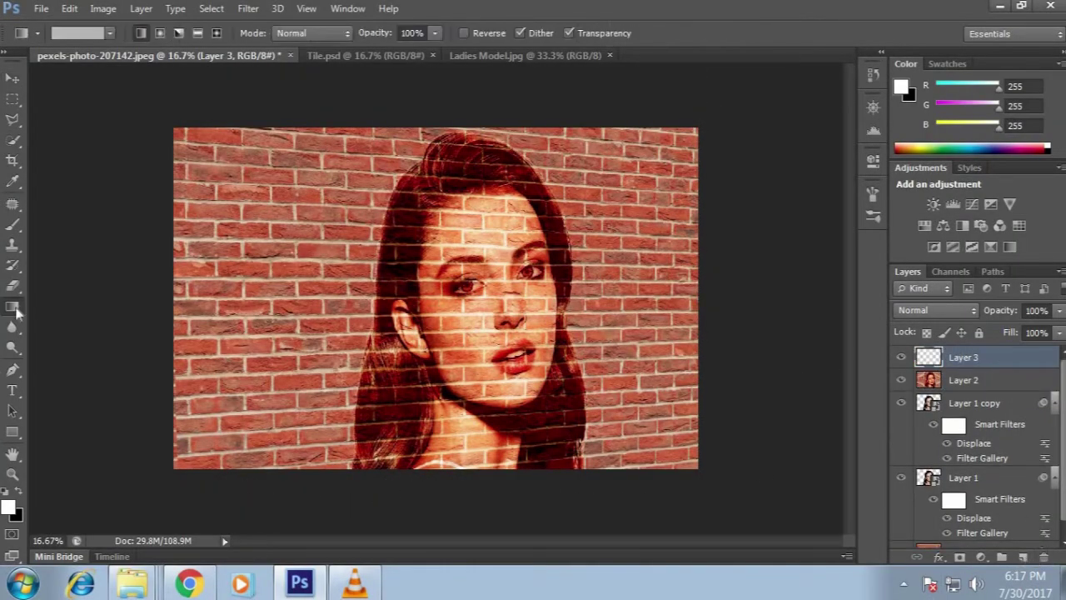
{"action": "left_click", "coordinate": [106, 33]}
{"action": "left_click", "coordinate": [441, 117]}
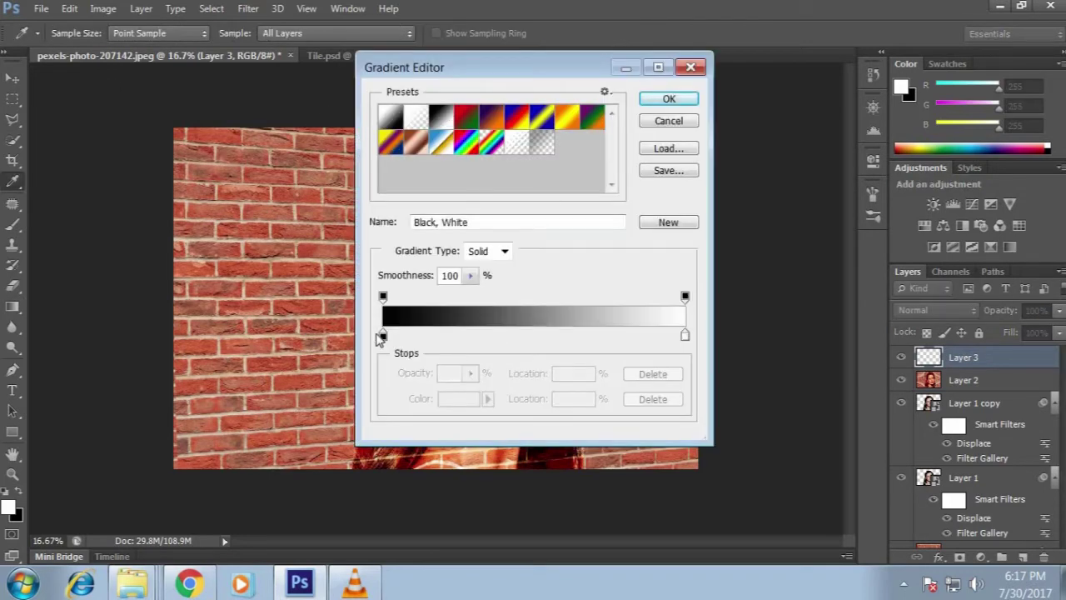
{"action": "left_click", "coordinate": [383, 334]}
{"action": "left_click", "coordinate": [462, 399]}
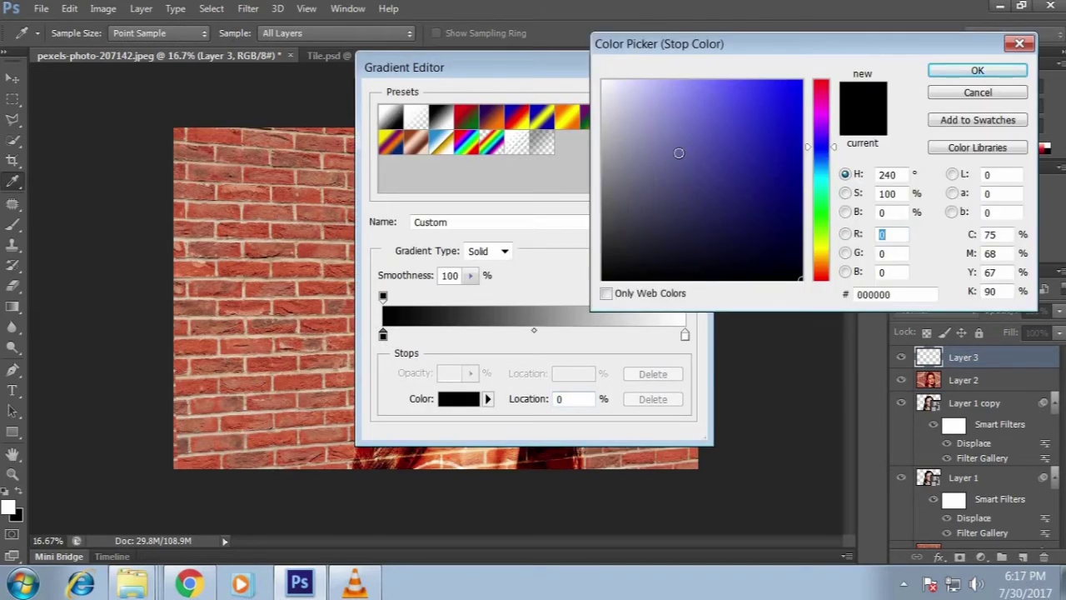
{"action": "left_click", "coordinate": [602, 150]}
{"action": "left_click", "coordinate": [977, 70]}
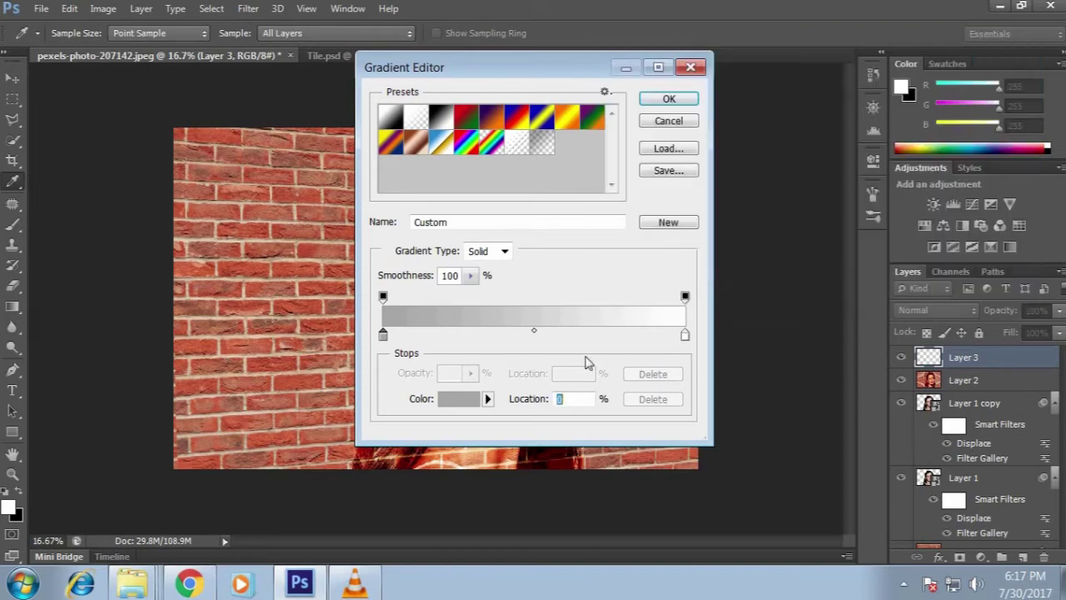
Set the right gradient stop to grey #adadad and accept the edited gradient
{"action": "left_click", "coordinate": [685, 335]}
{"action": "left_click", "coordinate": [475, 403]}
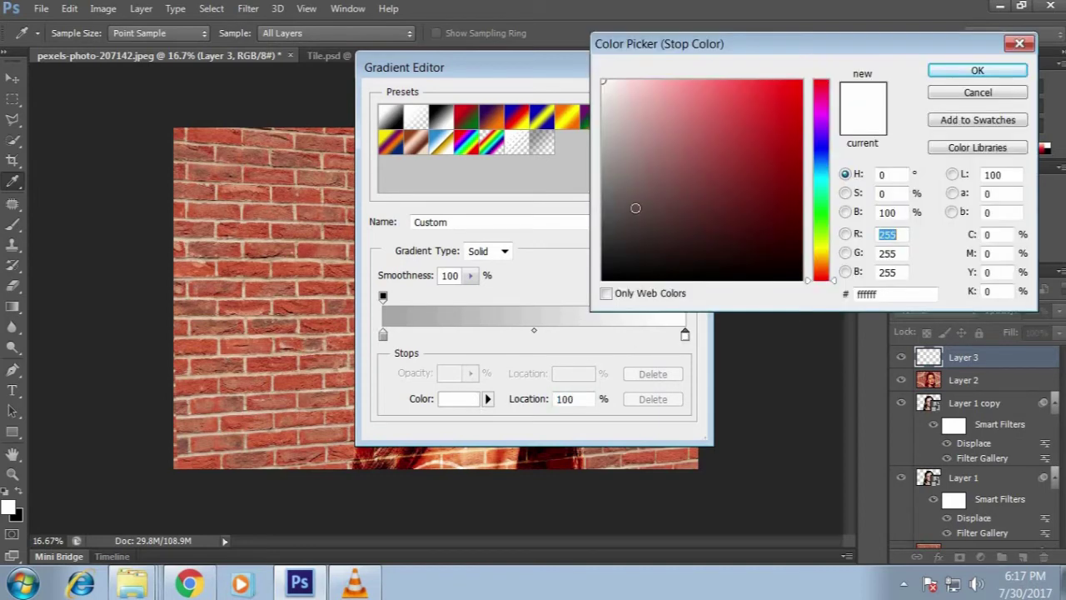
{"action": "left_click", "coordinate": [601, 157]}
{"action": "left_click", "coordinate": [603, 143]}
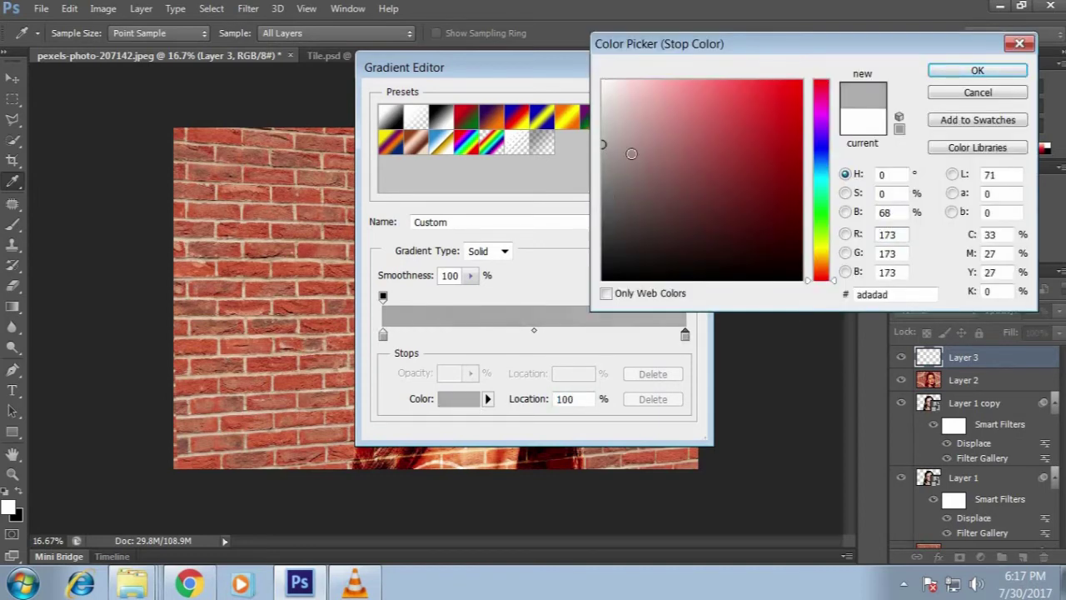
{"action": "left_click", "coordinate": [978, 71]}
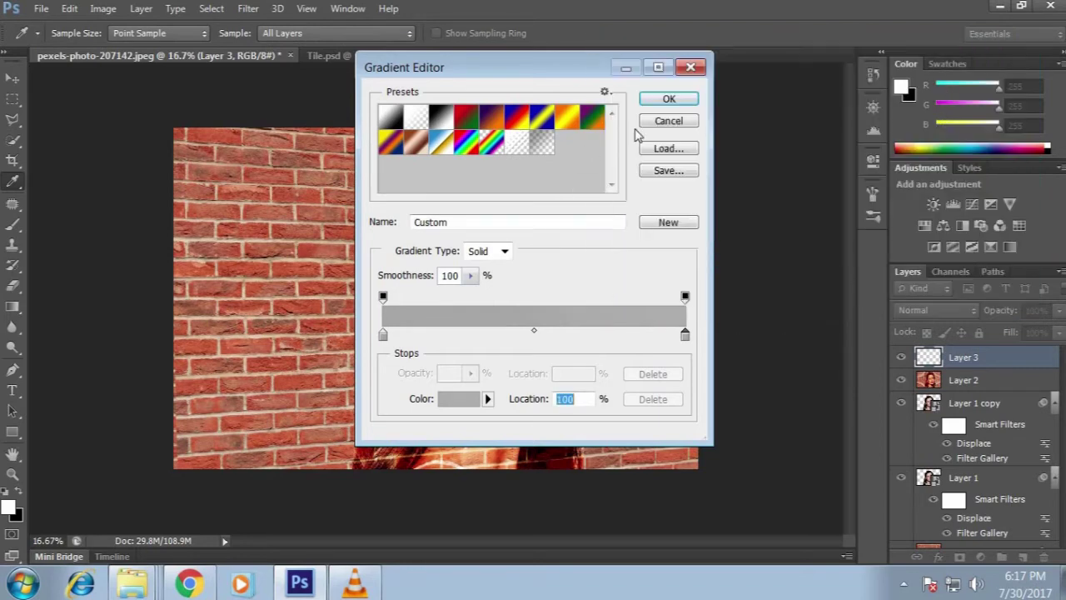
{"action": "left_click", "coordinate": [671, 100]}
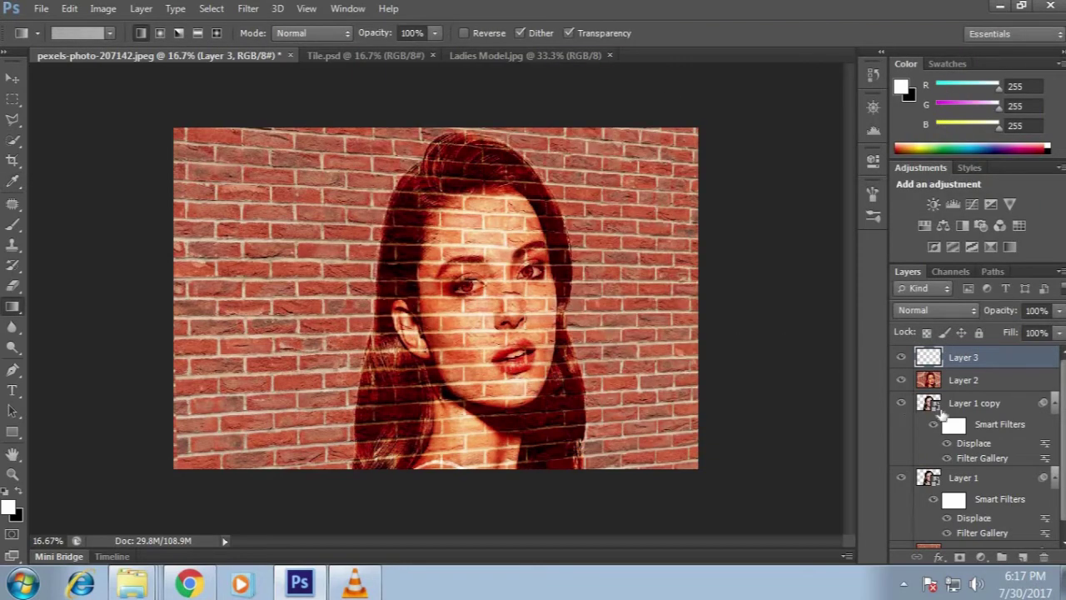
Set Layer 3 to Linear Burn, fill it with the grey gradient, and lower its opacity to 30%
{"action": "left_click", "coordinate": [935, 311]}
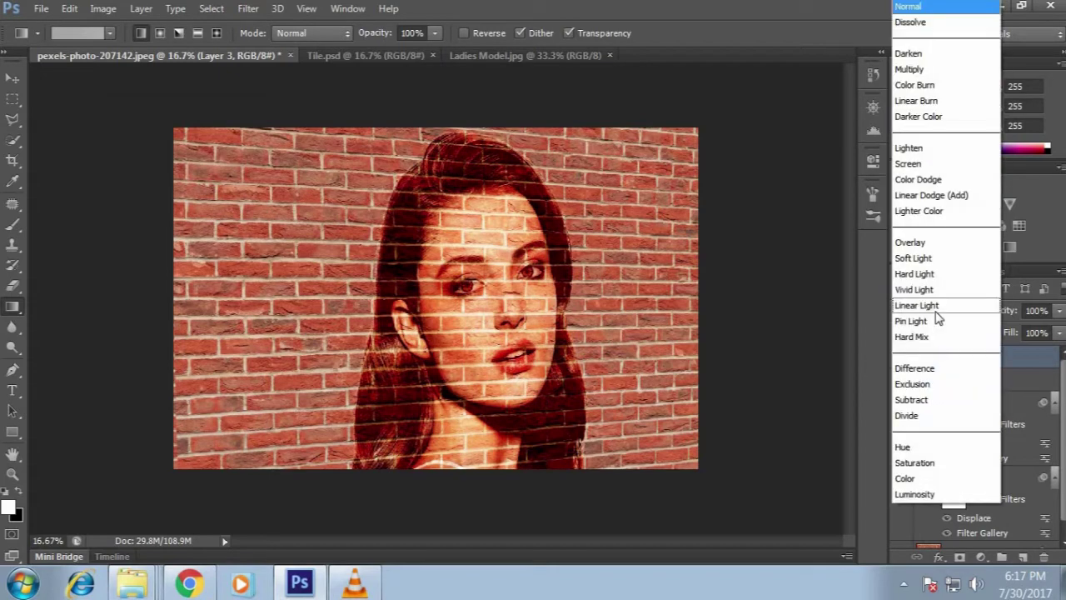
{"action": "left_click", "coordinate": [934, 109]}
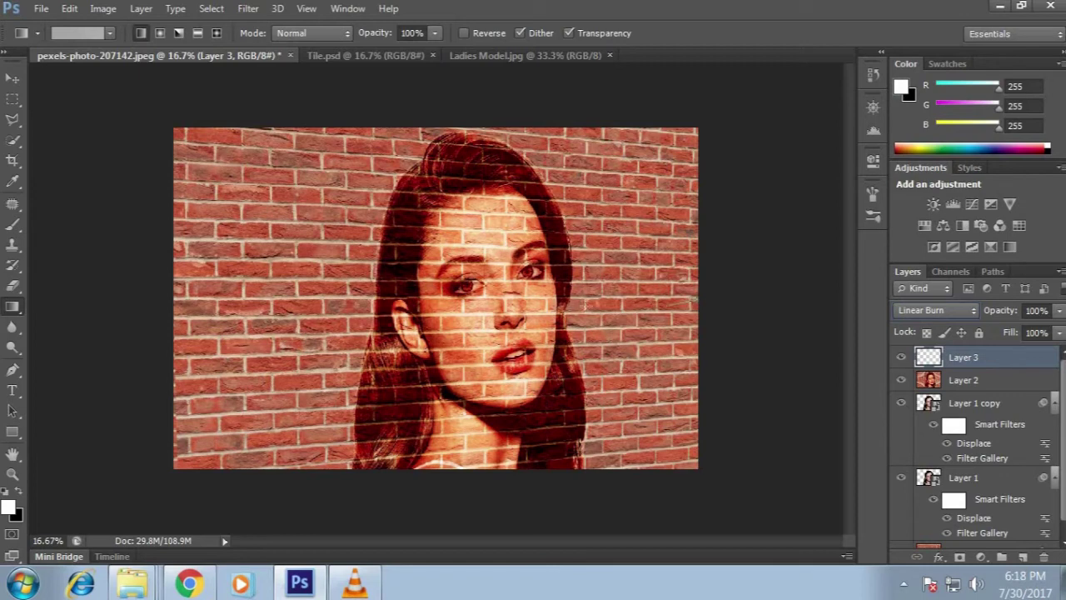
{"action": "left_click_drag", "start_coordinate": [694, 303], "coordinate": [354, 314]}
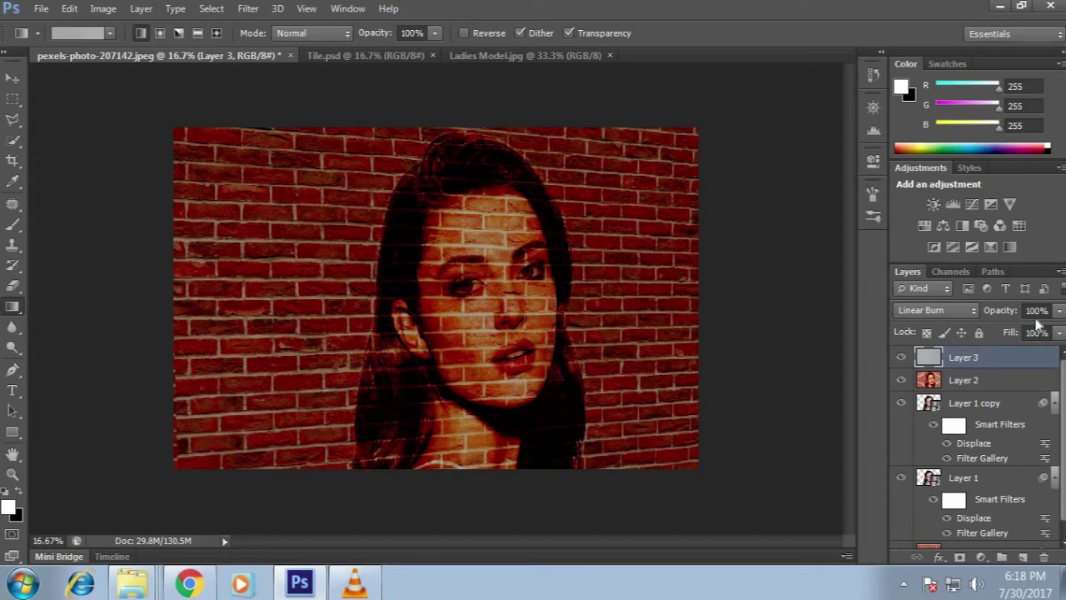
{"action": "left_click", "coordinate": [1060, 332]}
{"action": "left_click_drag", "start_coordinate": [1062, 332], "coordinate": [1010, 337]}
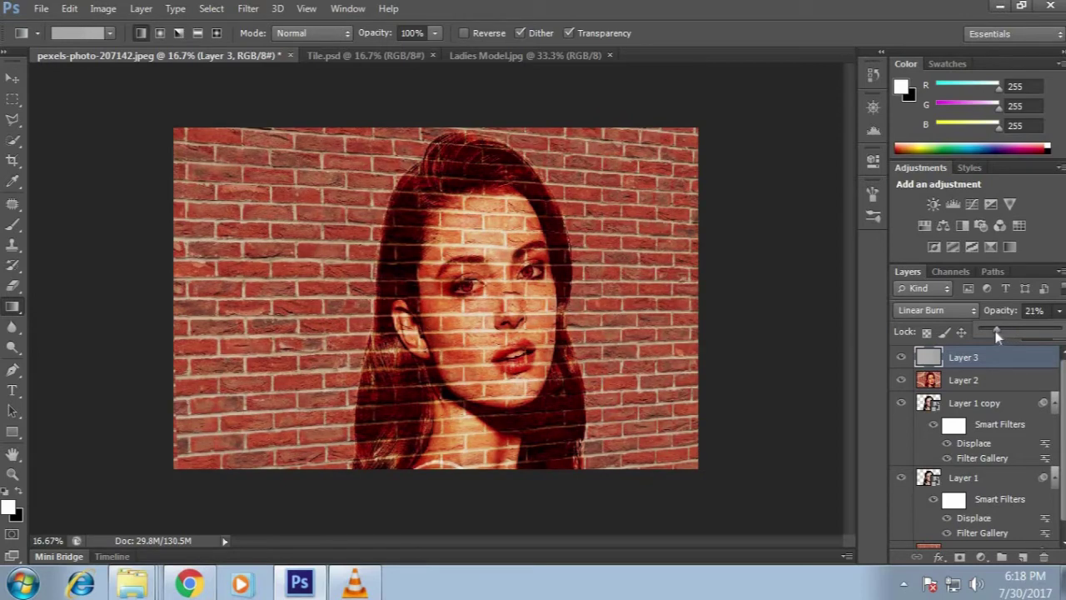
{"action": "left_click_drag", "start_coordinate": [999, 333], "coordinate": [1005, 333]}
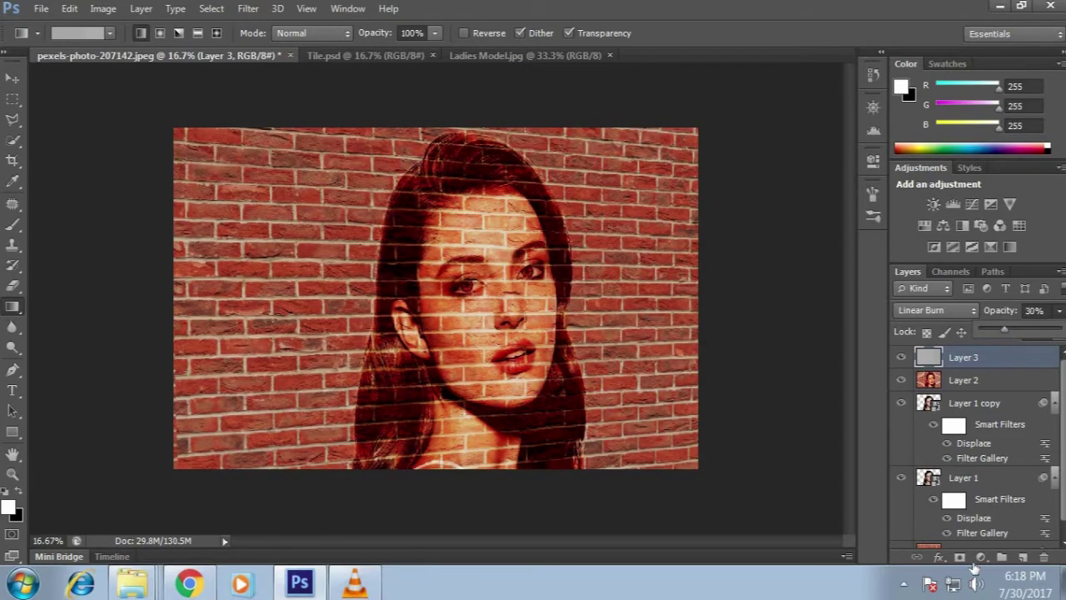
{"action": "left_click", "coordinate": [939, 556]}
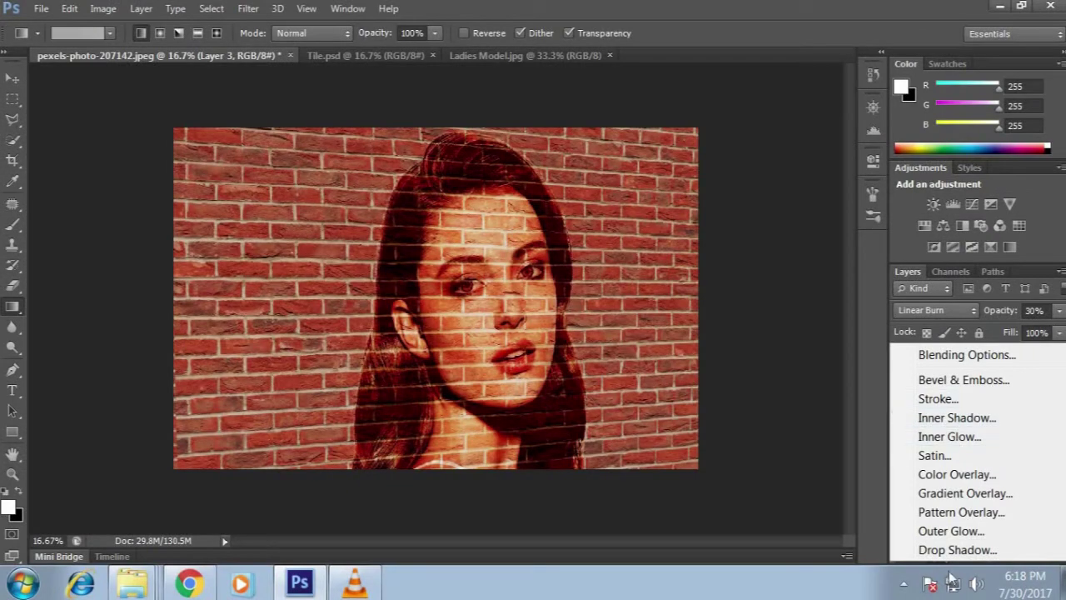
{"action": "left_click", "coordinate": [954, 585]}
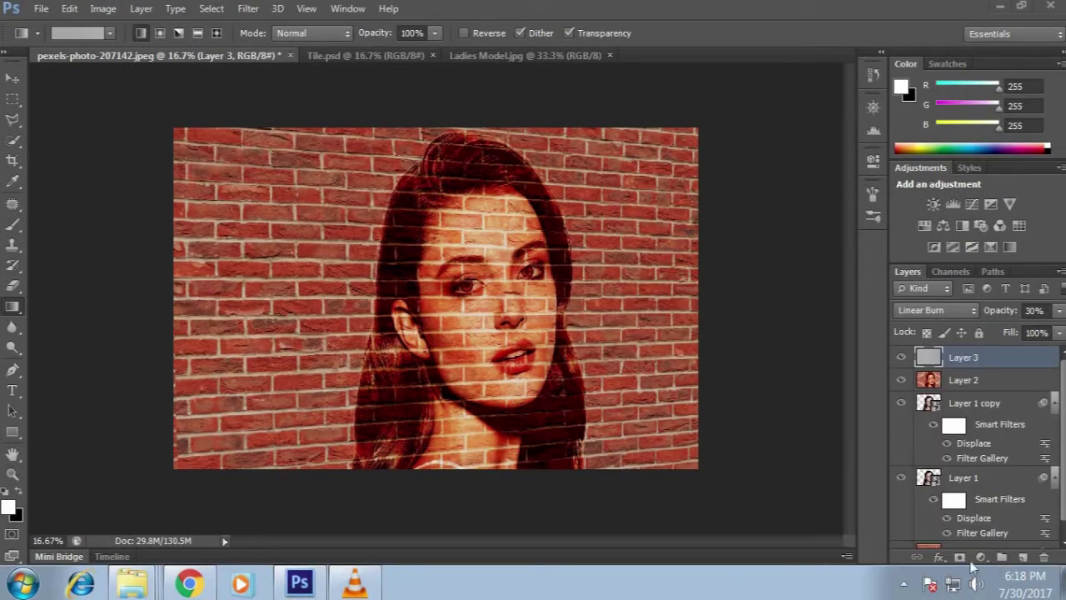
Add a Levels layer with midtones 1.23 and white input 232, then select Layer 2
{"action": "left_click", "coordinate": [980, 556]}
{"action": "left_click", "coordinate": [931, 267]}
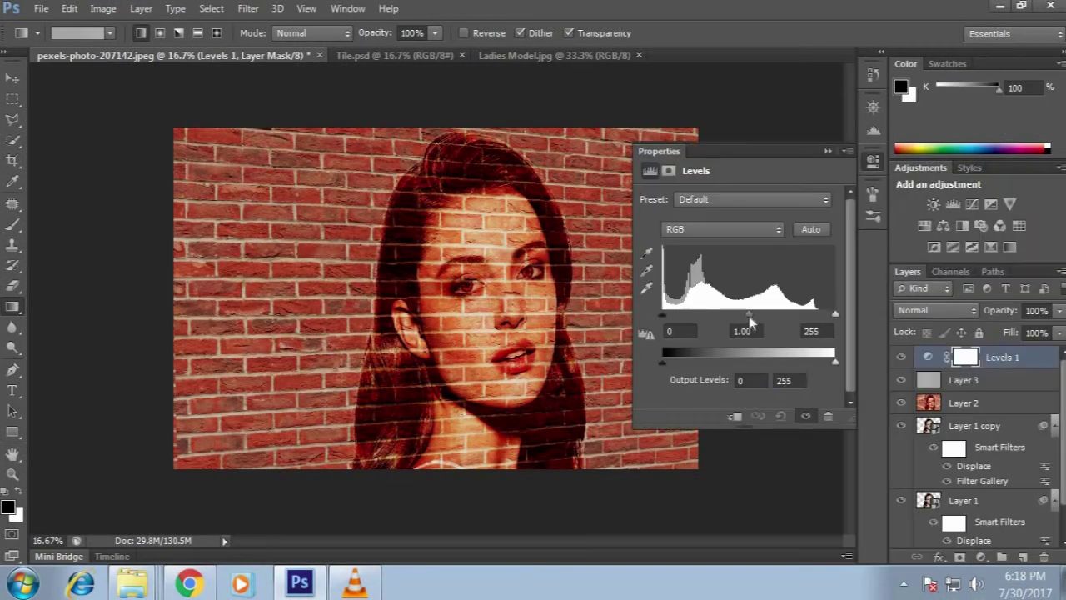
{"action": "left_click_drag", "start_coordinate": [750, 315], "coordinate": [736, 316]}
{"action": "left_click_drag", "start_coordinate": [835, 316], "coordinate": [820, 316]}
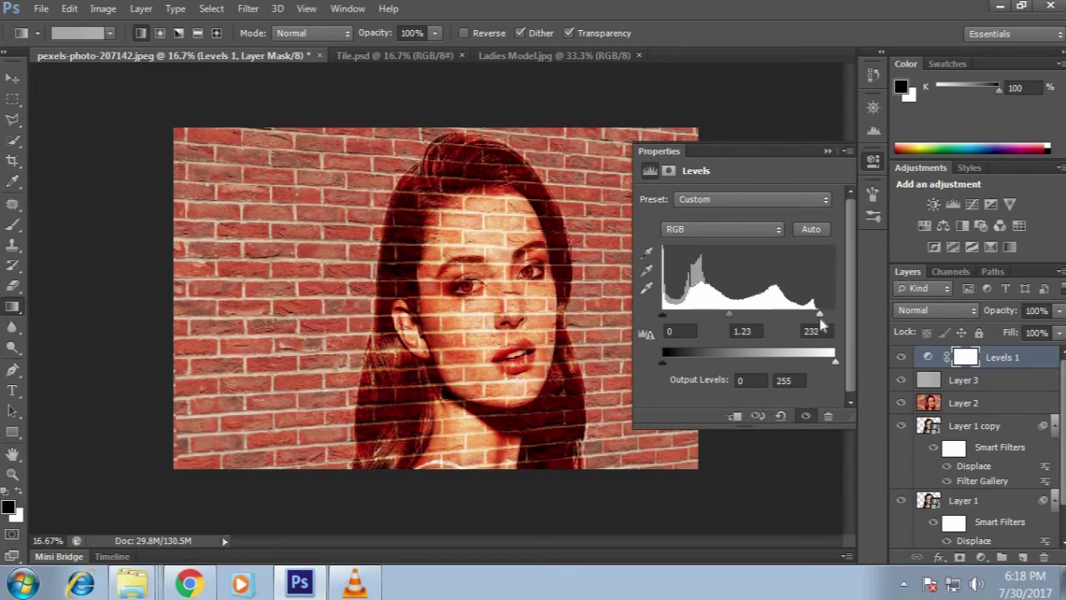
{"action": "left_click", "coordinate": [828, 151]}
{"action": "left_click", "coordinate": [949, 404]}
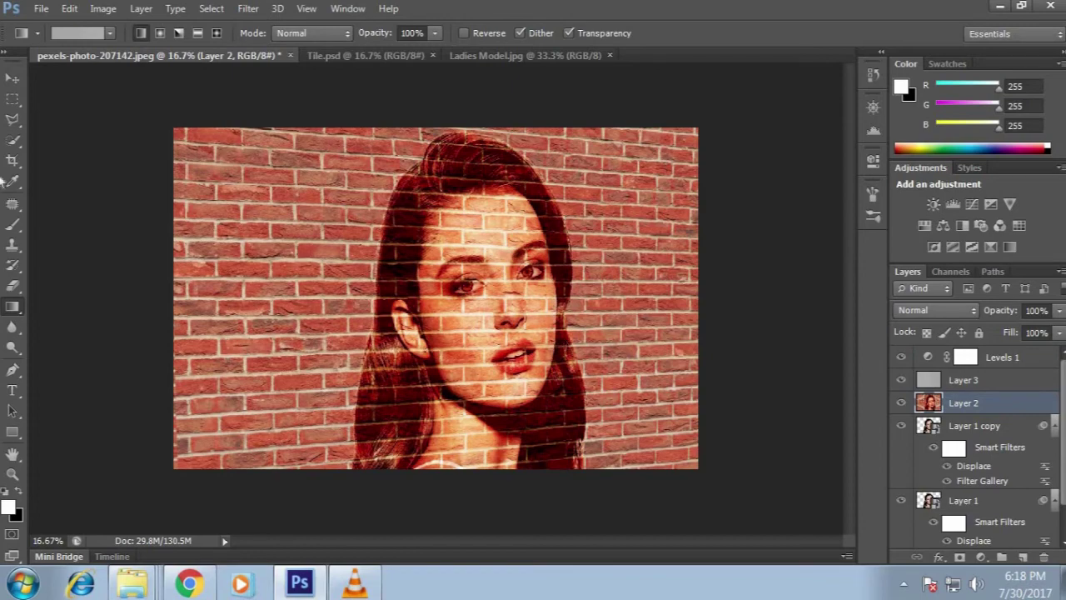
Begin a Save As of the image, then cancel it
{"action": "left_click", "coordinate": [40, 8]}
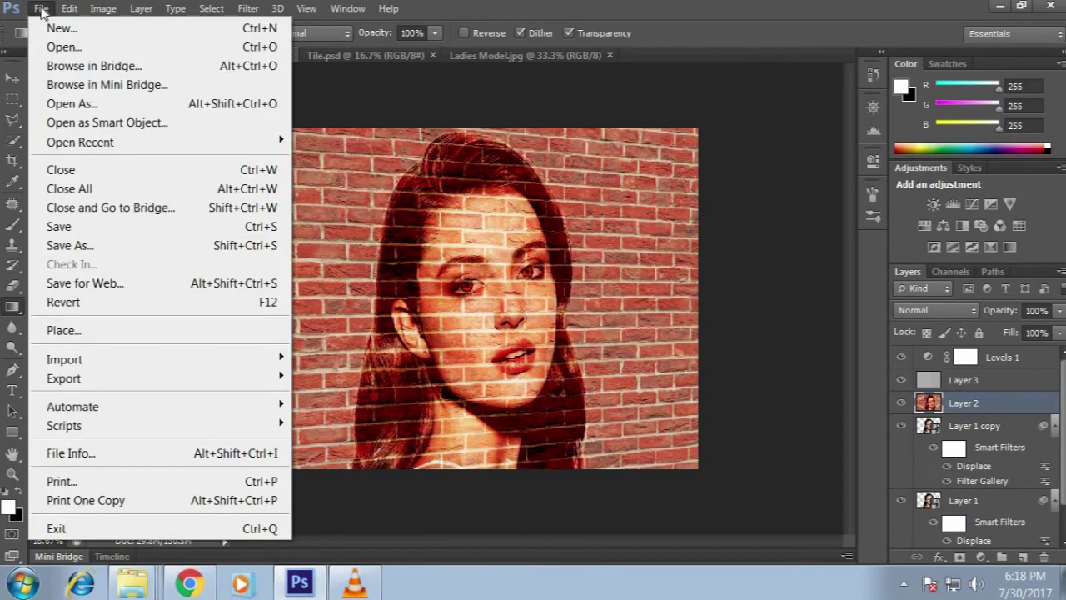
{"action": "left_click", "coordinate": [116, 246]}
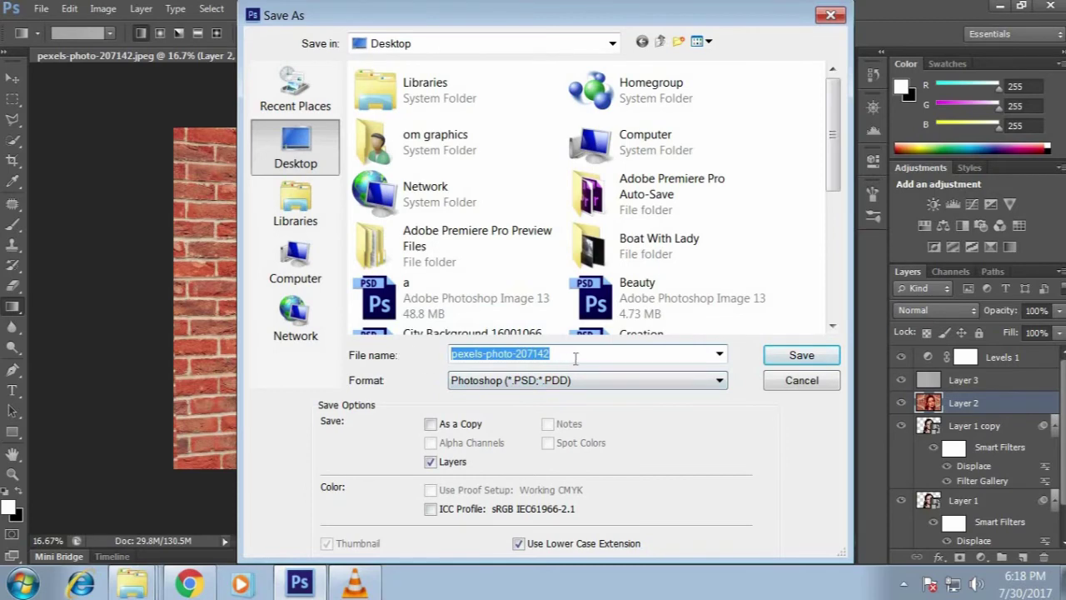
{"action": "left_click", "coordinate": [802, 380]}
Resize the image to 1280 × 720 pixels in Image Size and zoom in
{"action": "left_click", "coordinate": [103, 8]}
{"action": "left_click", "coordinate": [168, 153]}
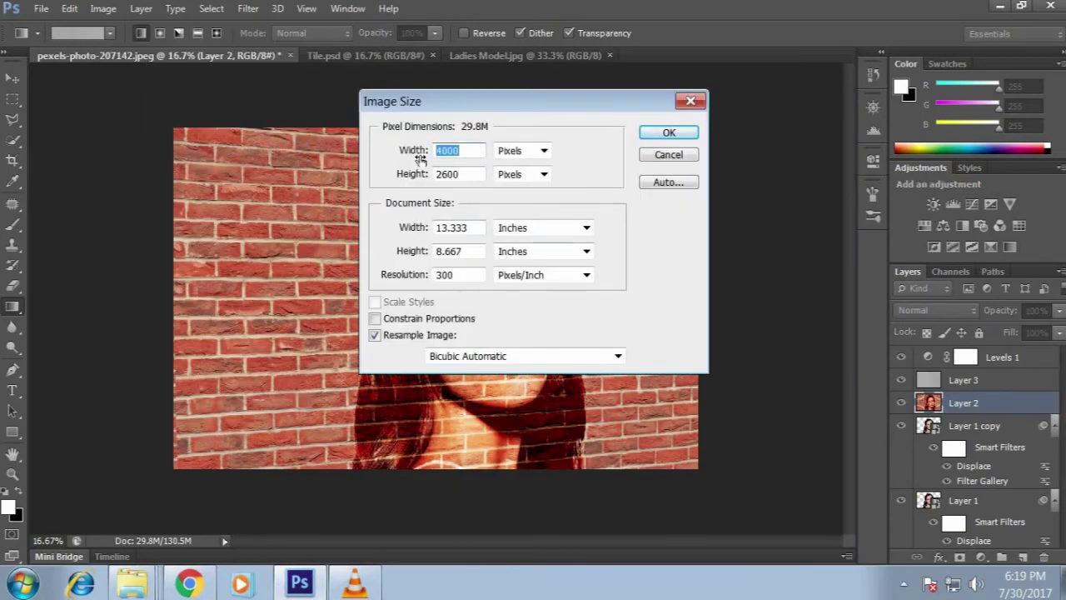
{"action": "type", "text": "1280"}
{"action": "key", "text": "Tab"}
{"action": "type", "text": "720"}
{"action": "key", "text": "Return"}
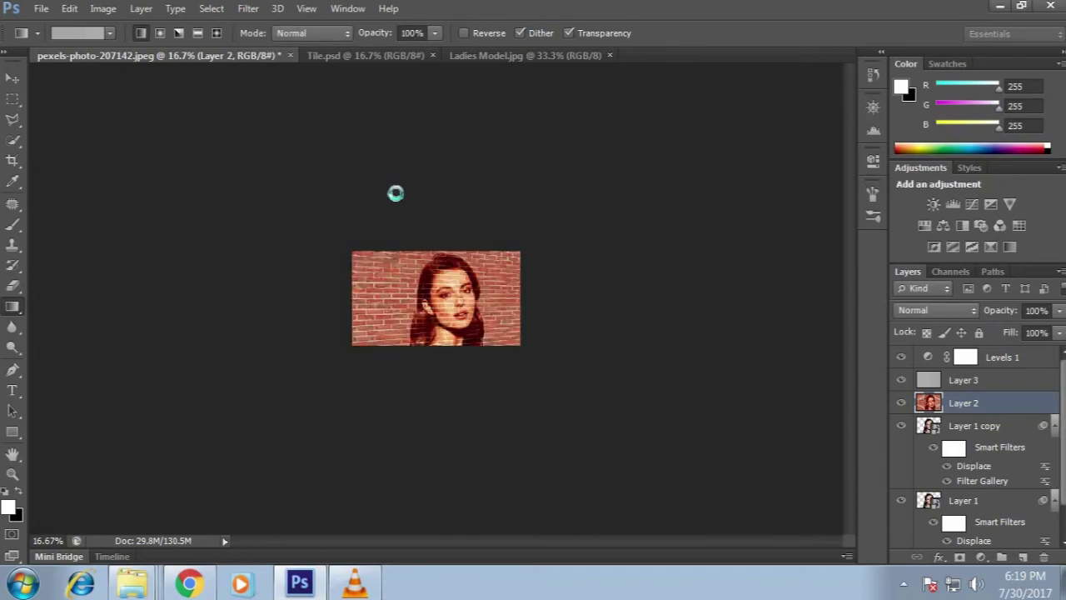
{"action": "key", "text": "ctrl+plus"}
{"action": "key", "text": "ctrl+plus"}
{"action": "key", "text": "ctrl+plus"}
{"action": "key", "text": "ctrl+plus"}
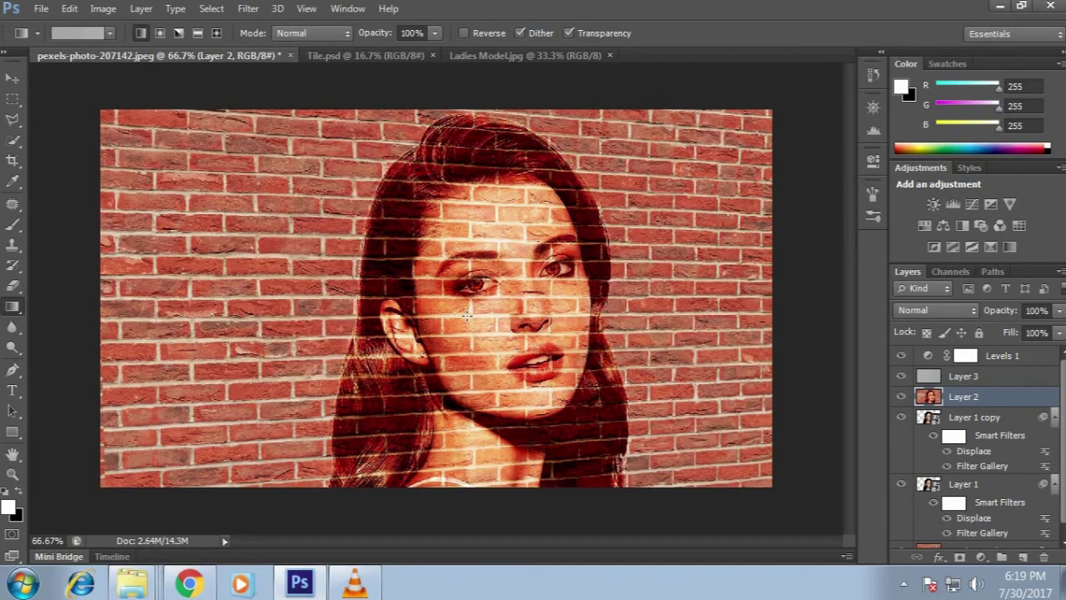
Save the composition to the desktop as 'Beauty On Wall.psd' in Photoshop format
{"action": "left_click", "coordinate": [41, 8]}
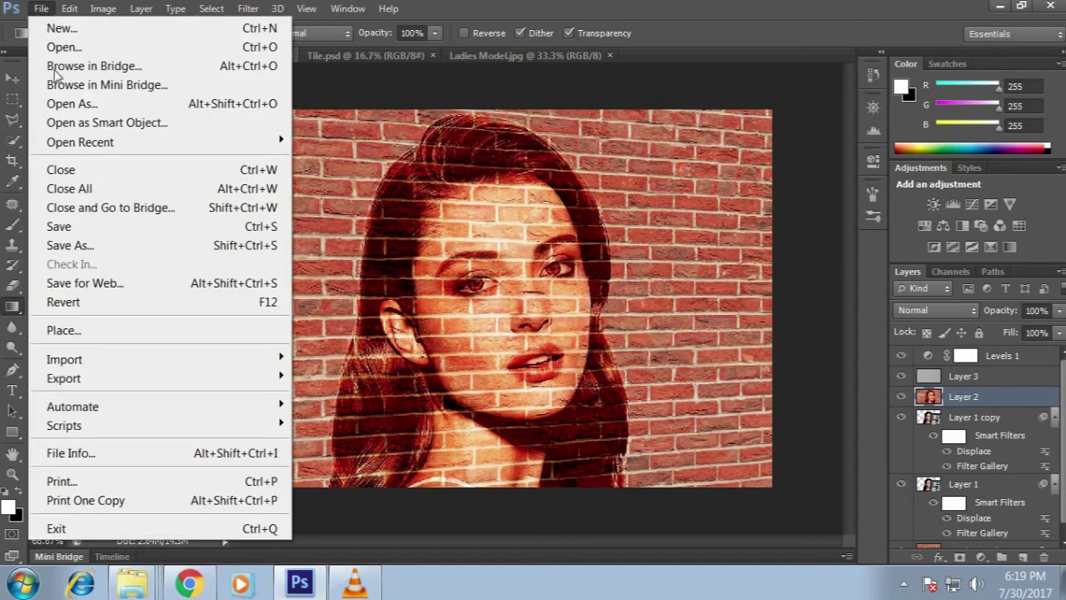
{"action": "left_click", "coordinate": [91, 245]}
{"action": "type", "text": "B"}
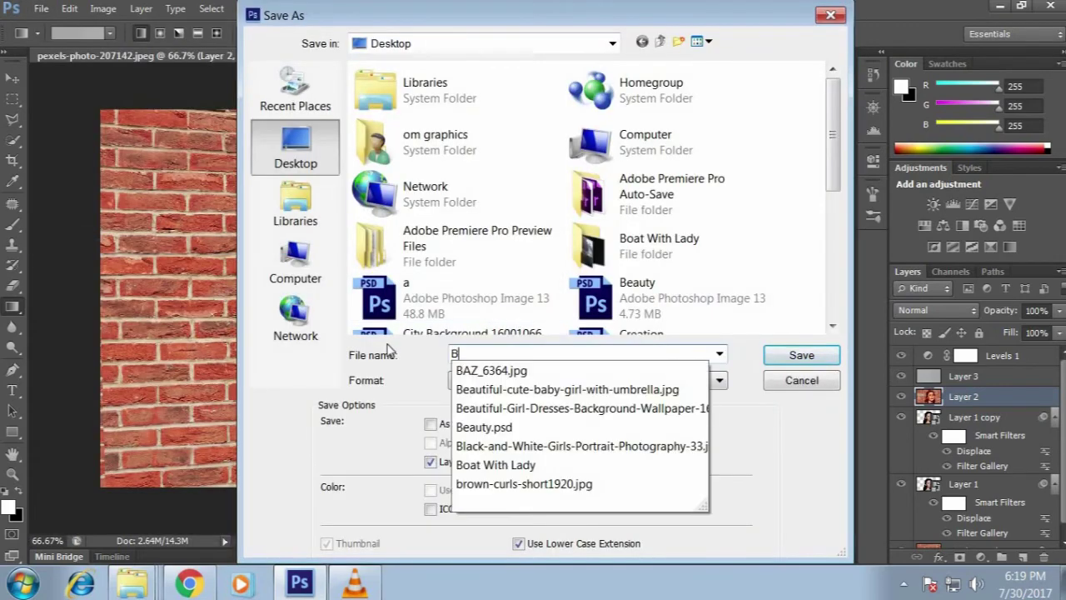
{"action": "type", "text": "eaury"}
{"action": "key", "text": "BackSpace"}
{"action": "key", "text": "BackSpace"}
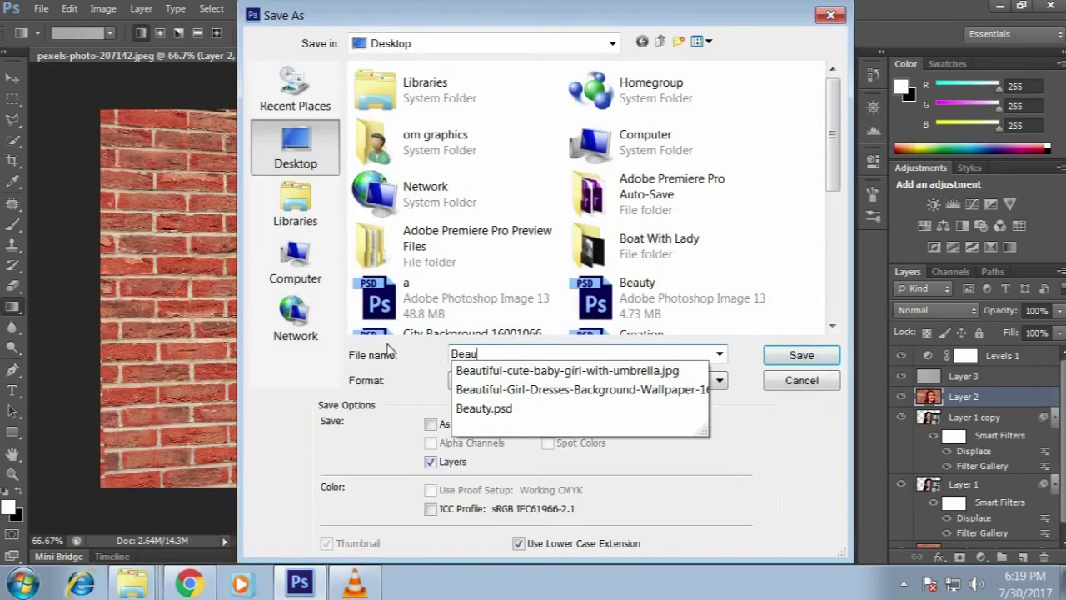
{"action": "type", "text": "ty On Wall"}
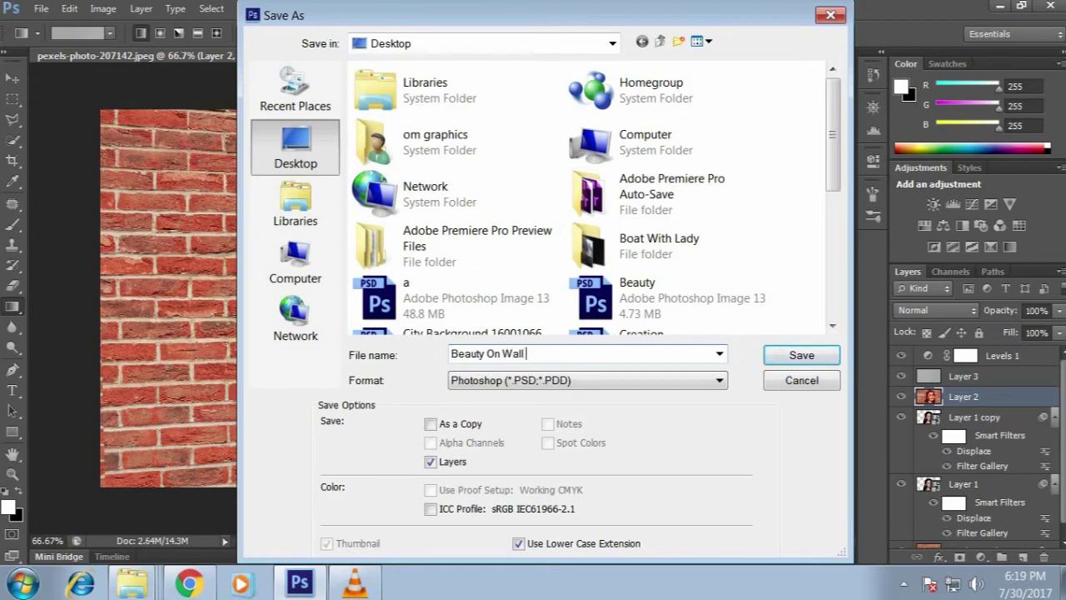
{"action": "left_click", "coordinate": [831, 363]}
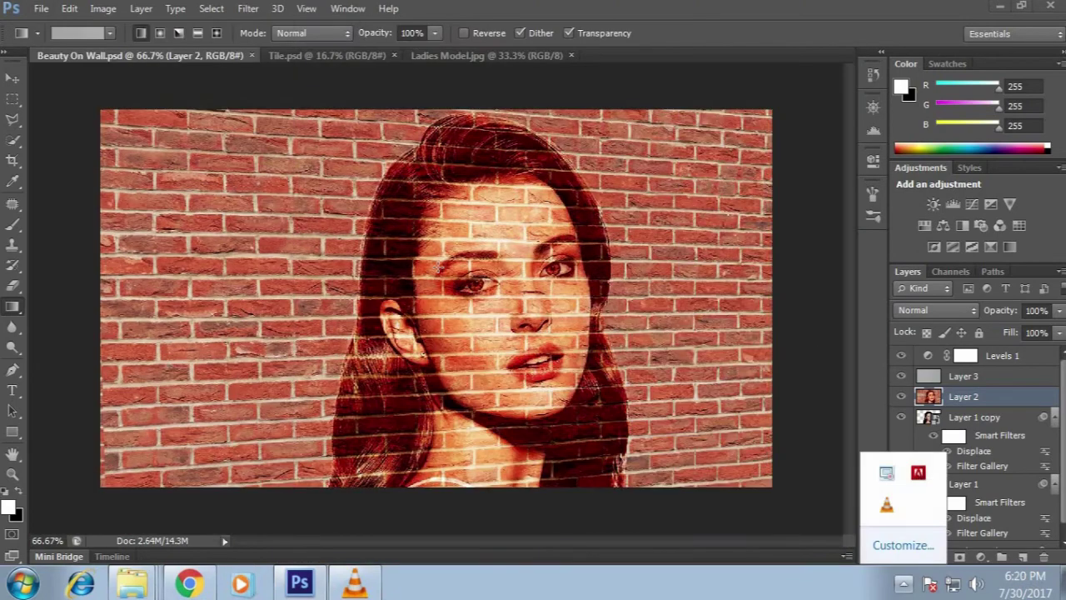